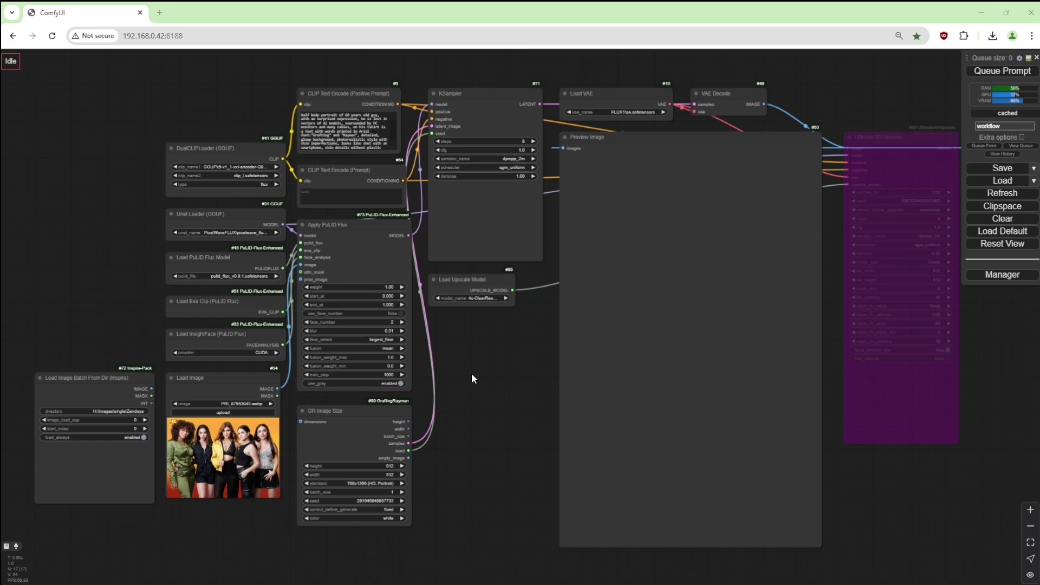
# Examine the Apply PuLID Flux face settings and the group photo in the Load Image node
pyautogui.scroll(8, 358, 338)
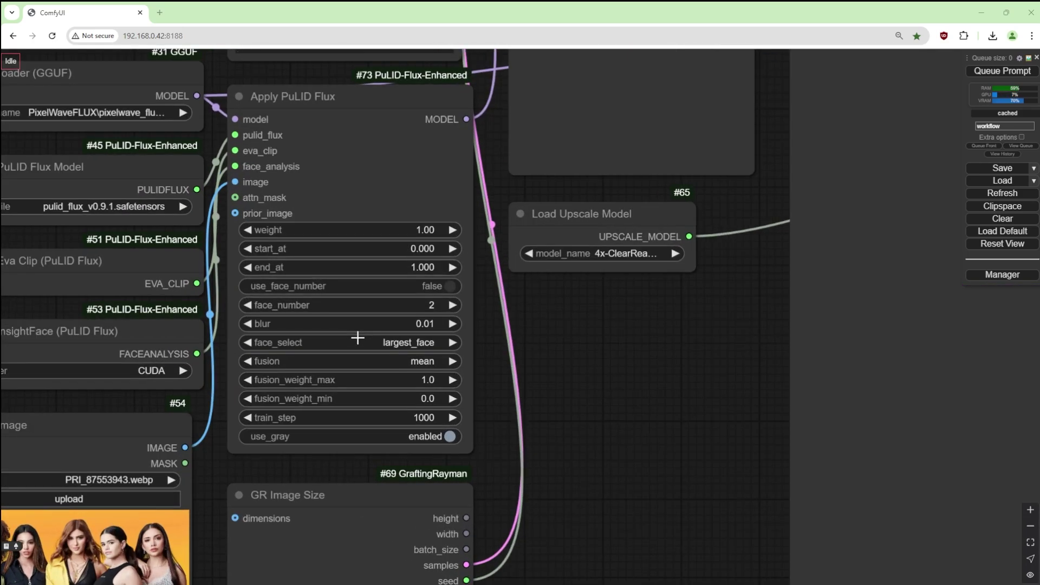
pyautogui.scroll(5, 357, 338)
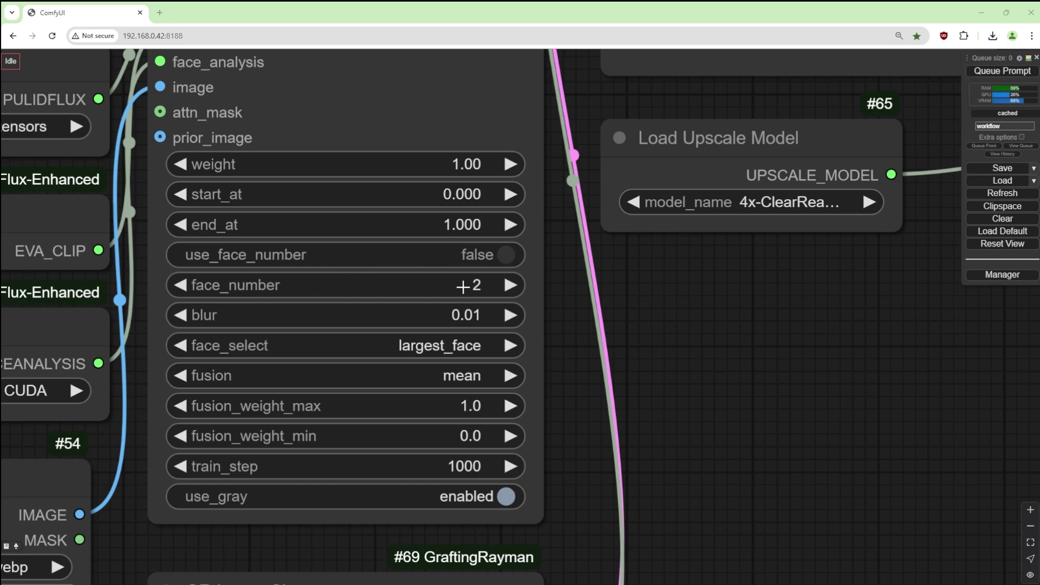
pyautogui.scroll(-6, 228, 495)
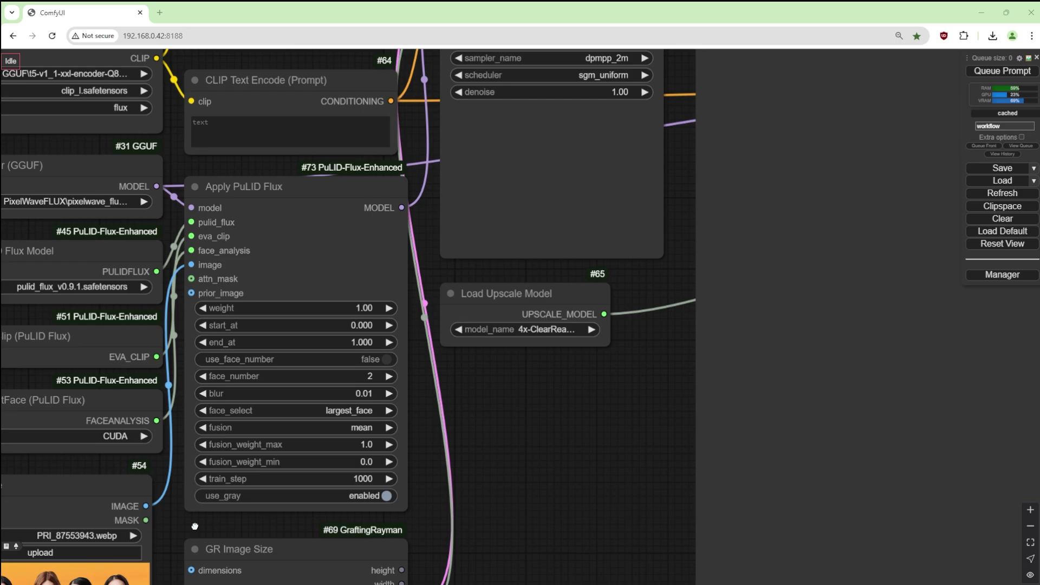
pyautogui.moveTo(195, 526); pyautogui.dragTo(506, 405)
pyautogui.scroll(8, 395, 477)
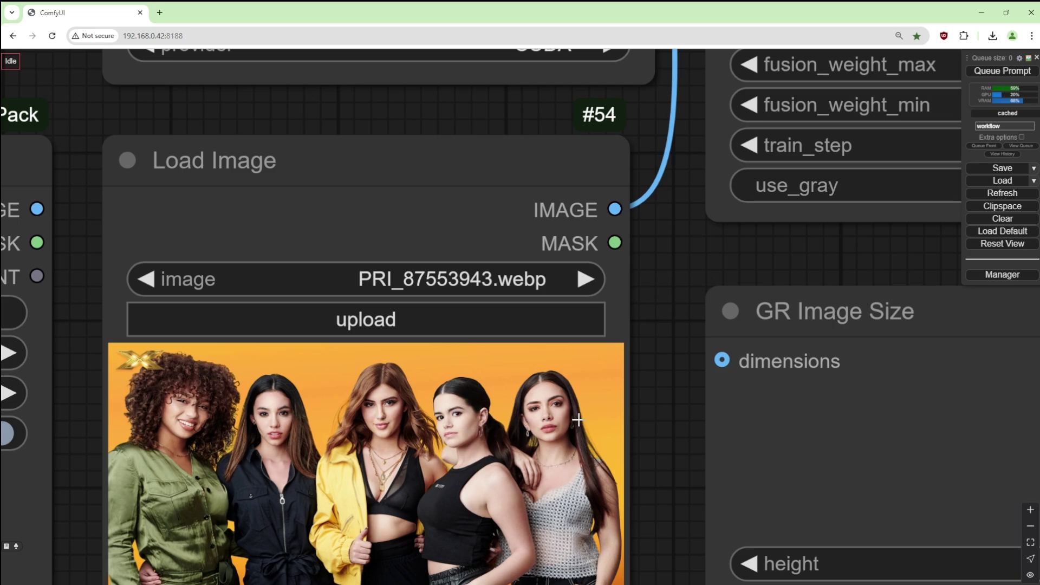
pyautogui.scroll(-5, 577, 416)
pyautogui.scroll(-3, 682, 343)
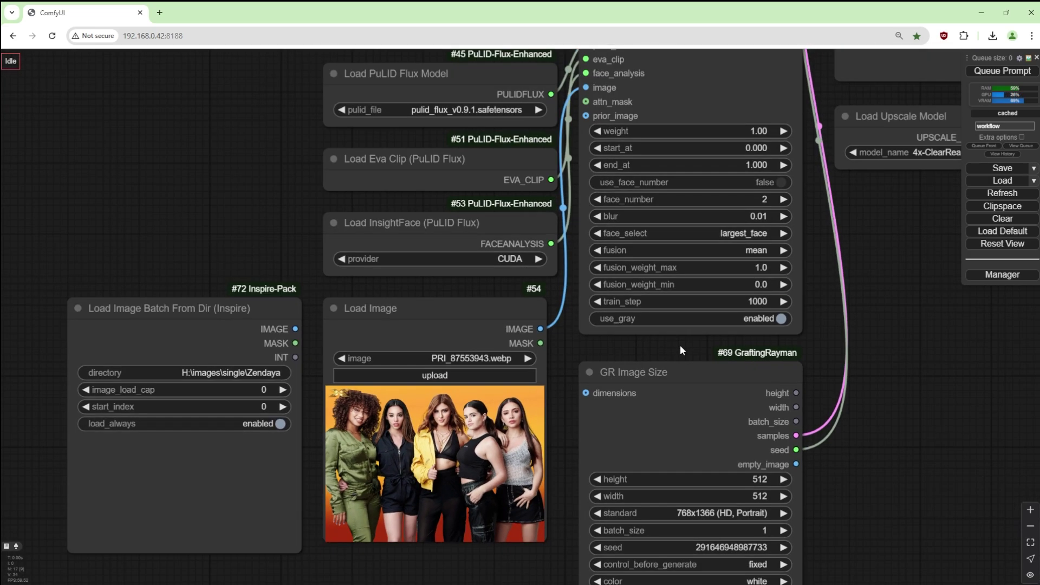
# Set face_number to 0 on the Apply PuLID Flux node and review the face_select options
pyautogui.moveTo(875, 242); pyautogui.dragTo(862, 290)
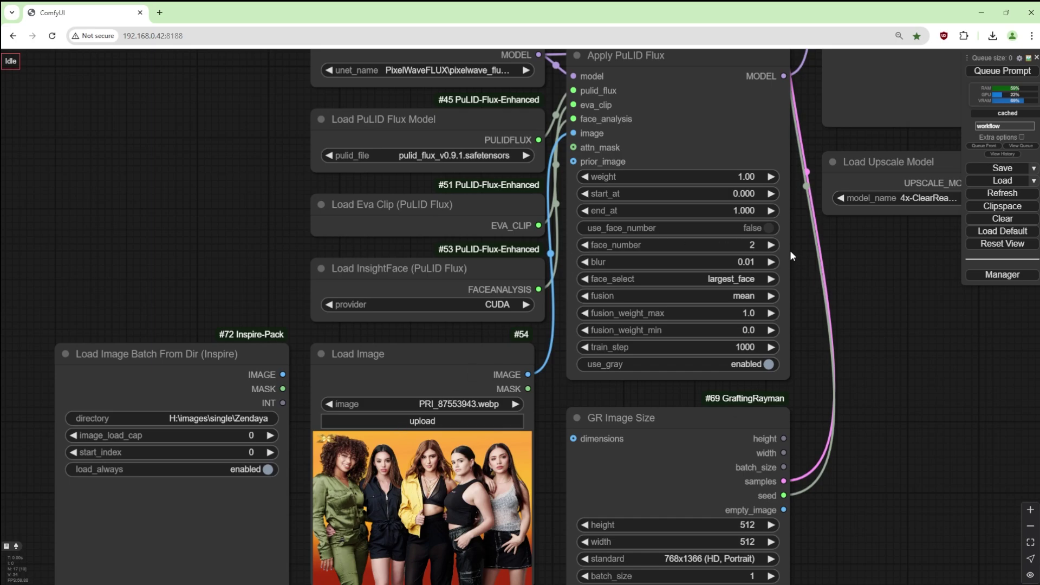
pyautogui.click(745, 243)
pyautogui.write('0')
pyautogui.press('Return')
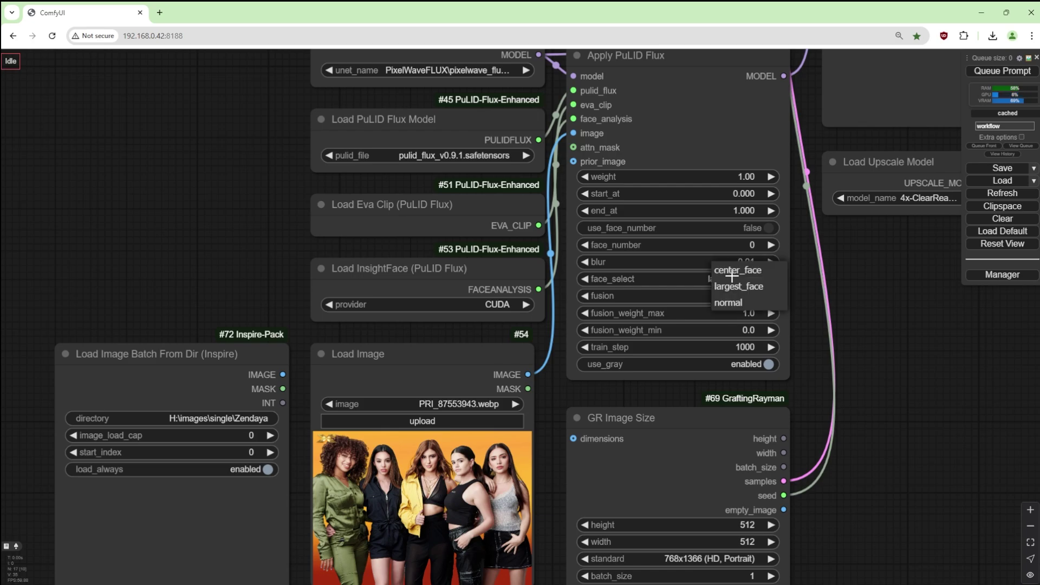
pyautogui.click(732, 279)
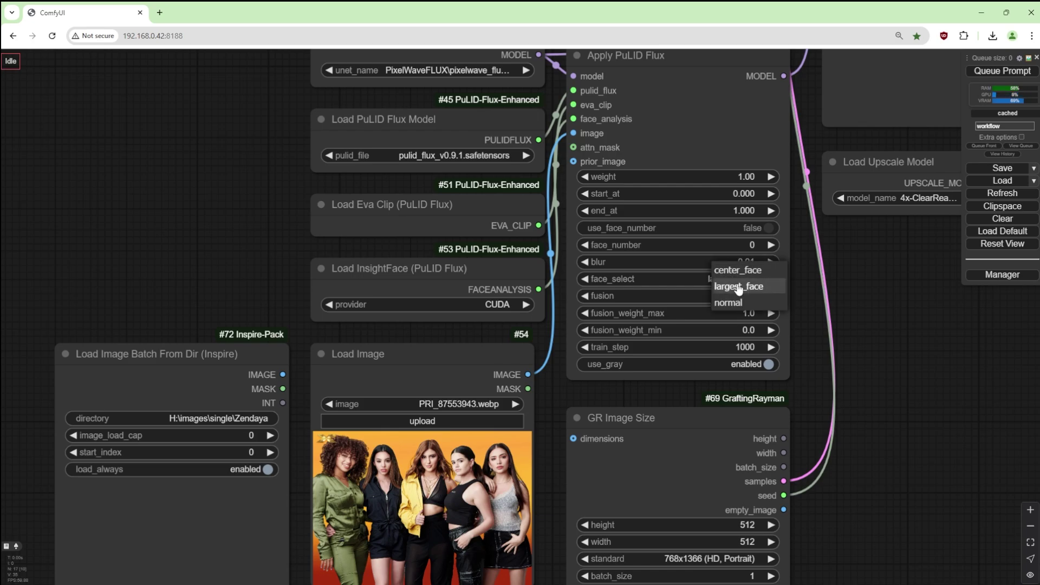
pyautogui.click(664, 278)
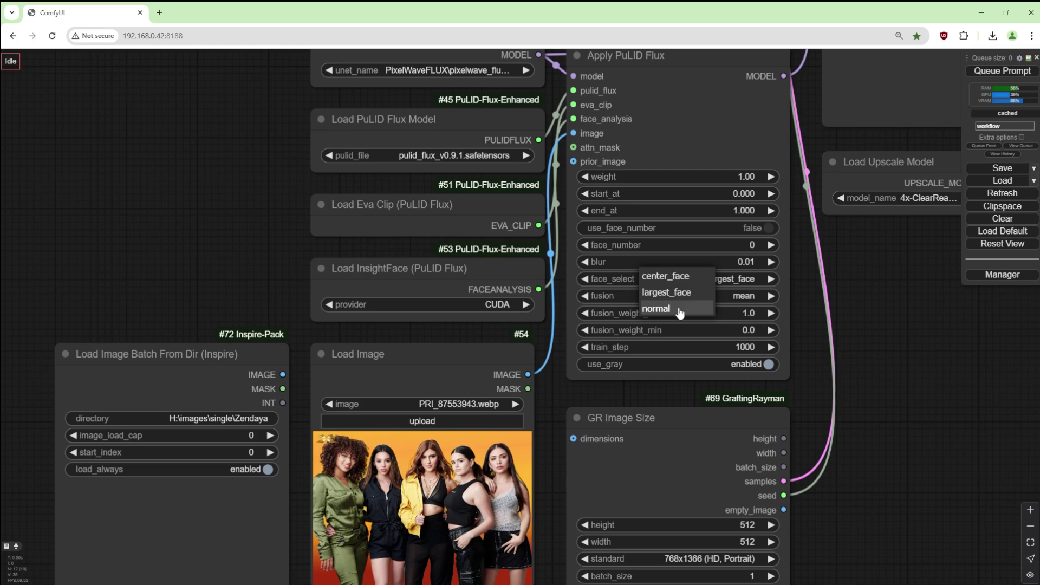
# Try a blur of 1 on the Apply PuLID Flux node and return it to 0.01
pyautogui.click(734, 262)
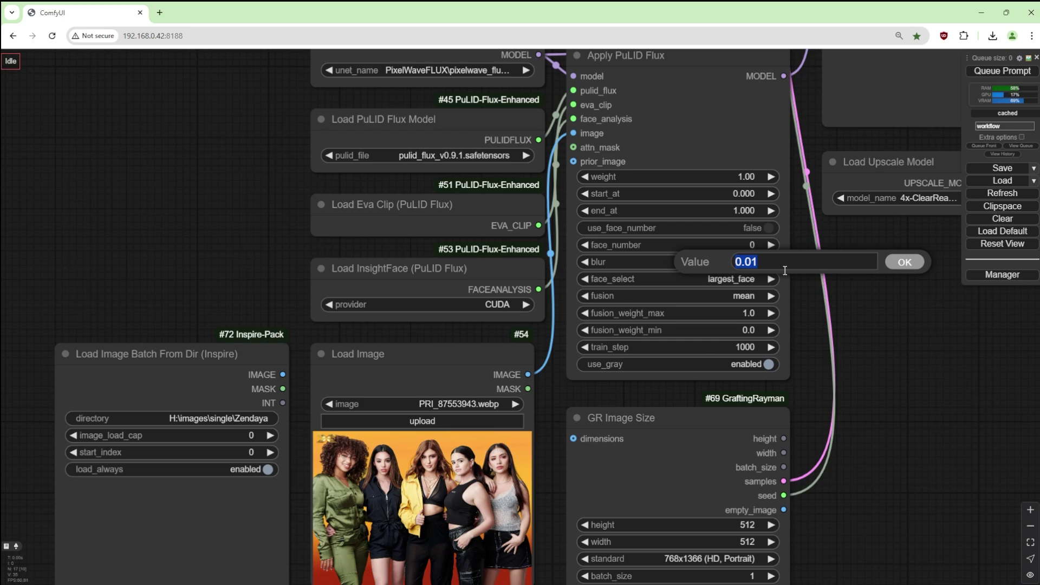
pyautogui.write('1')
pyautogui.press('Return')
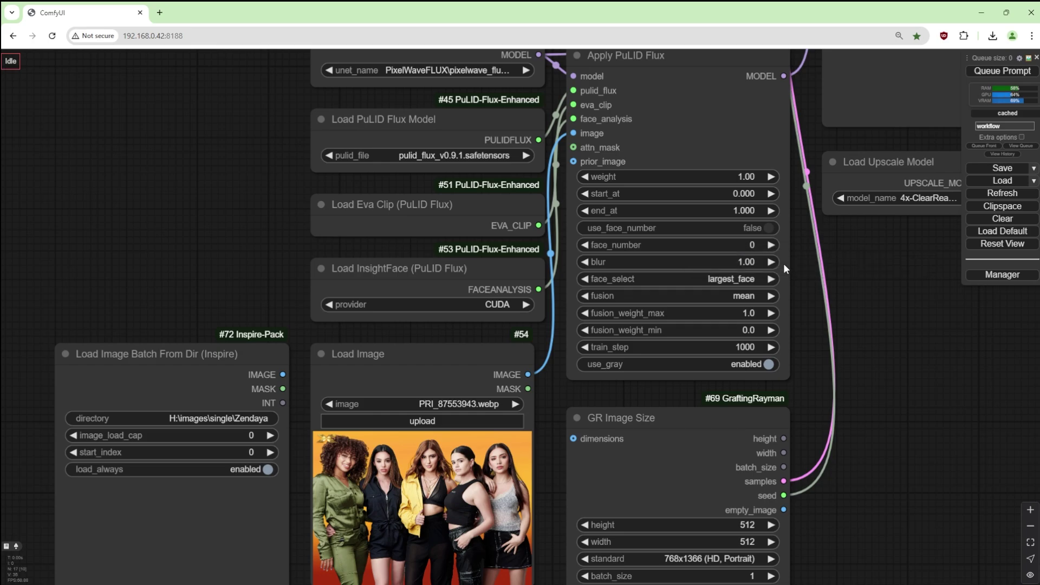
pyautogui.click(752, 261)
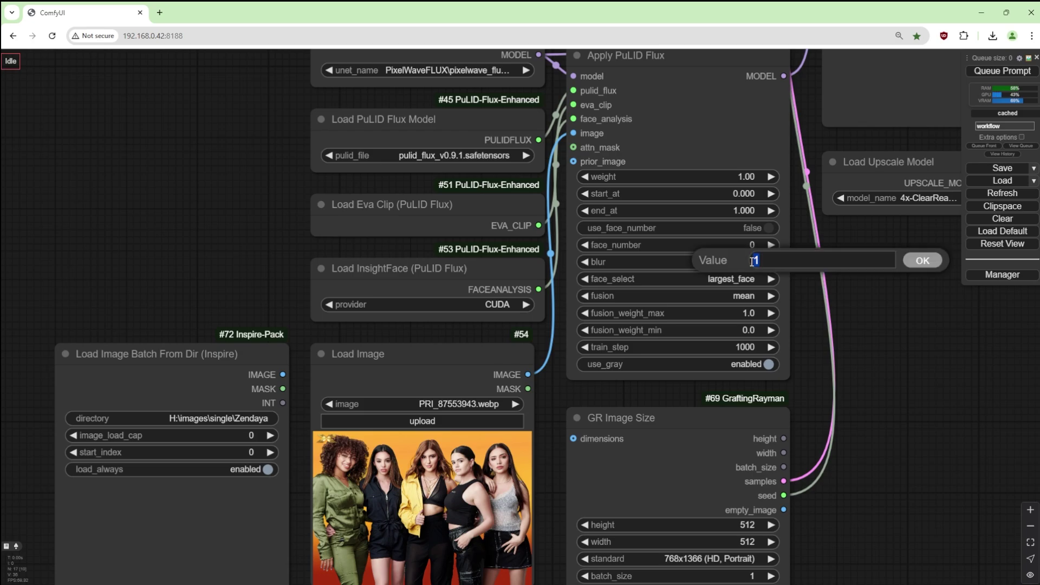
pyautogui.write('0')
pyautogui.press('Return')
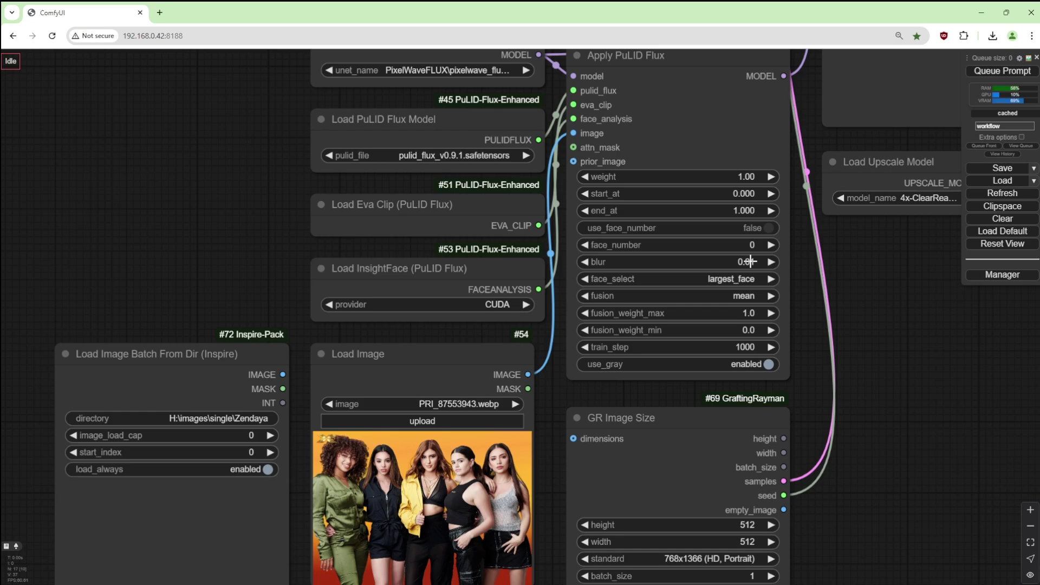
# Set face_select to normal on the Apply PuLID Flux node and check the fusion setting
pyautogui.click(738, 279)
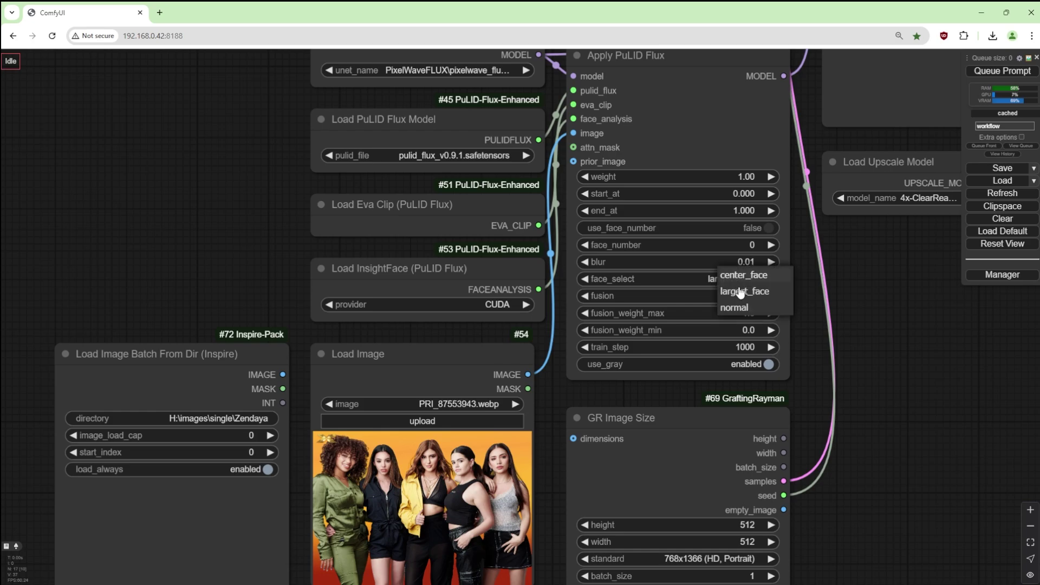
pyautogui.click(736, 308)
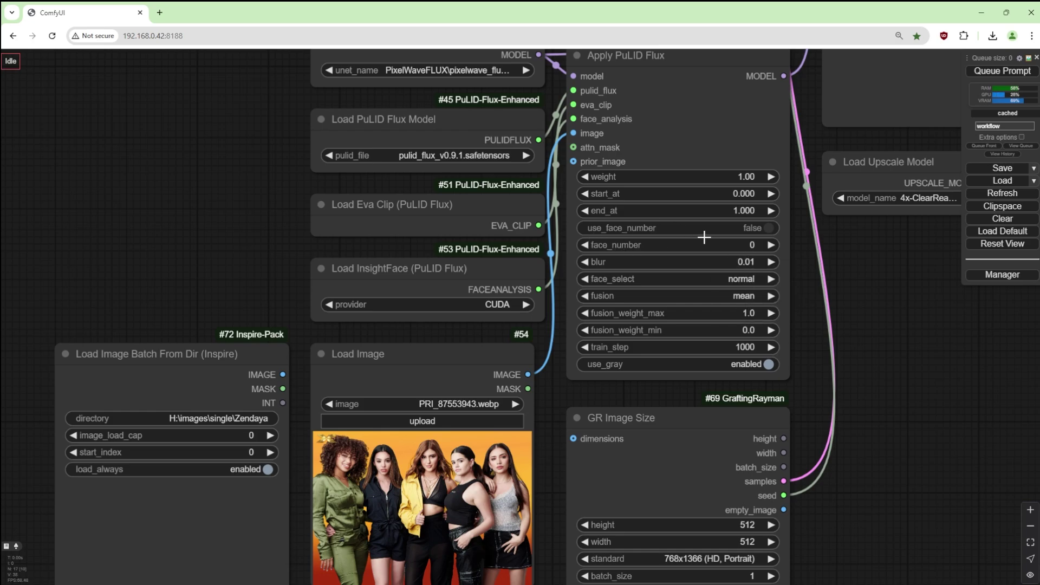
pyautogui.click(713, 281)
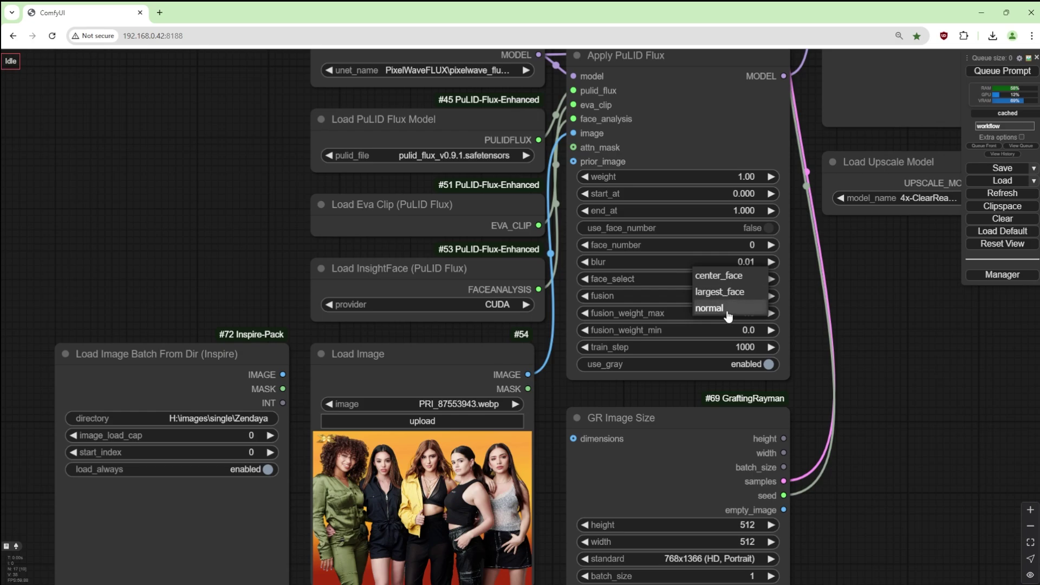
pyautogui.click(727, 310)
pyautogui.click(749, 297)
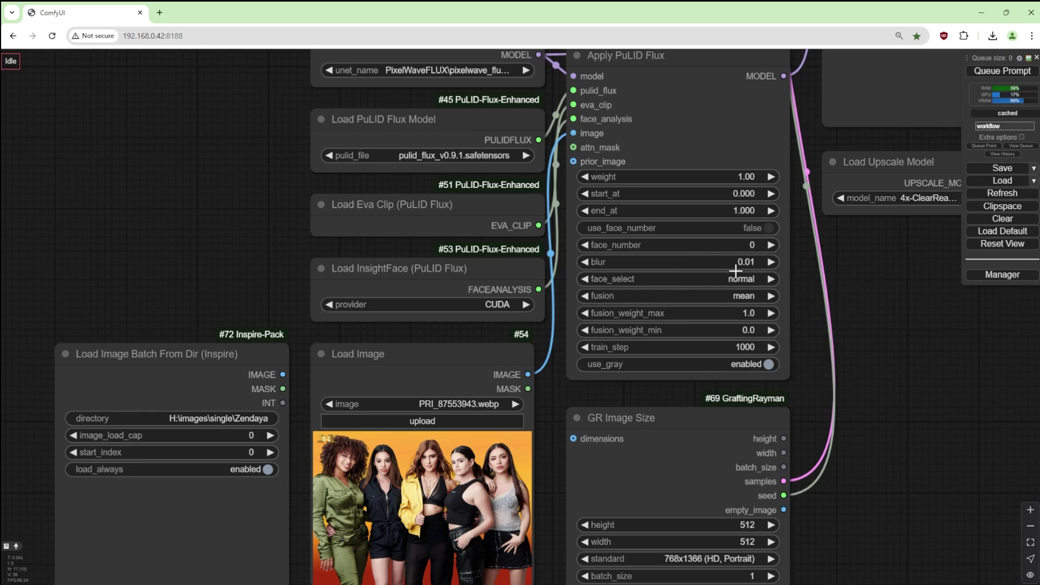
pyautogui.click(737, 278)
pyautogui.click(711, 296)
pyautogui.click(734, 297)
# Review the model choices in the DualCLIPLoader and Unet Loader GGUF nodes without changing them
pyautogui.scroll(-4, 620, 298)
pyautogui.scroll(-2, 620, 296)
pyautogui.moveTo(737, 206); pyautogui.dragTo(727, 303)
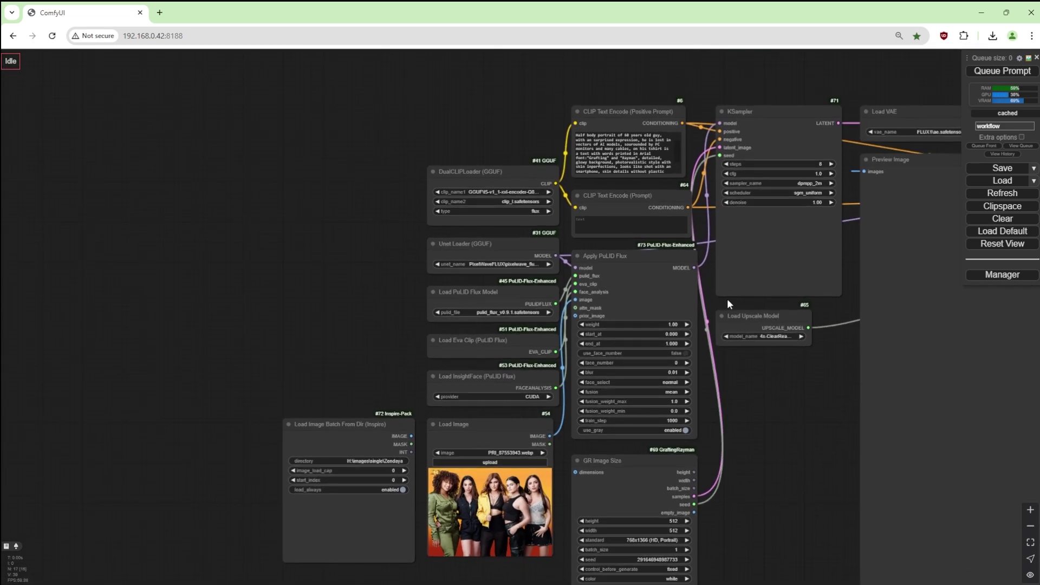
pyautogui.click(486, 192)
pyautogui.click(476, 264)
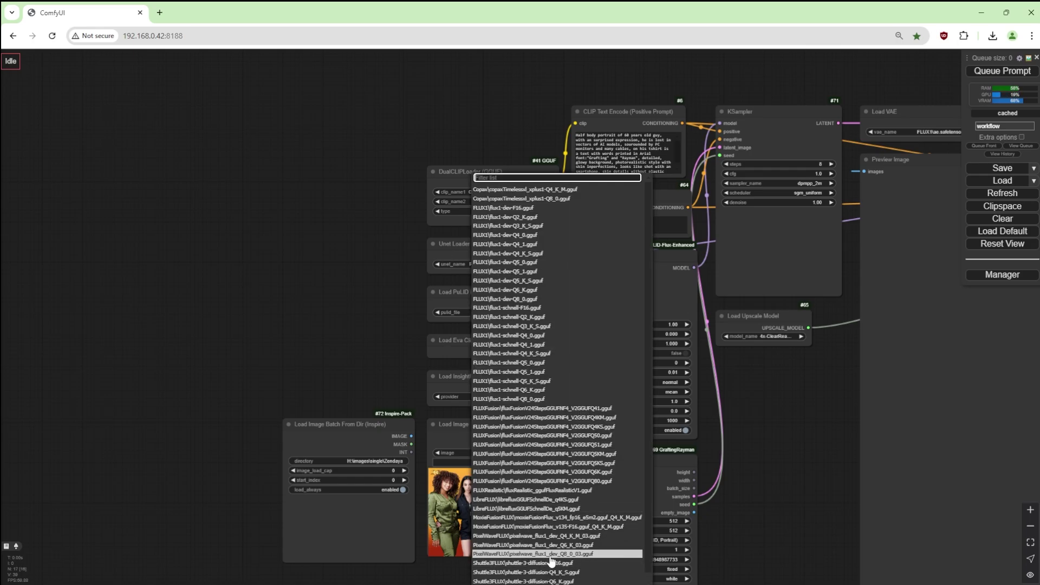
pyautogui.click(777, 506)
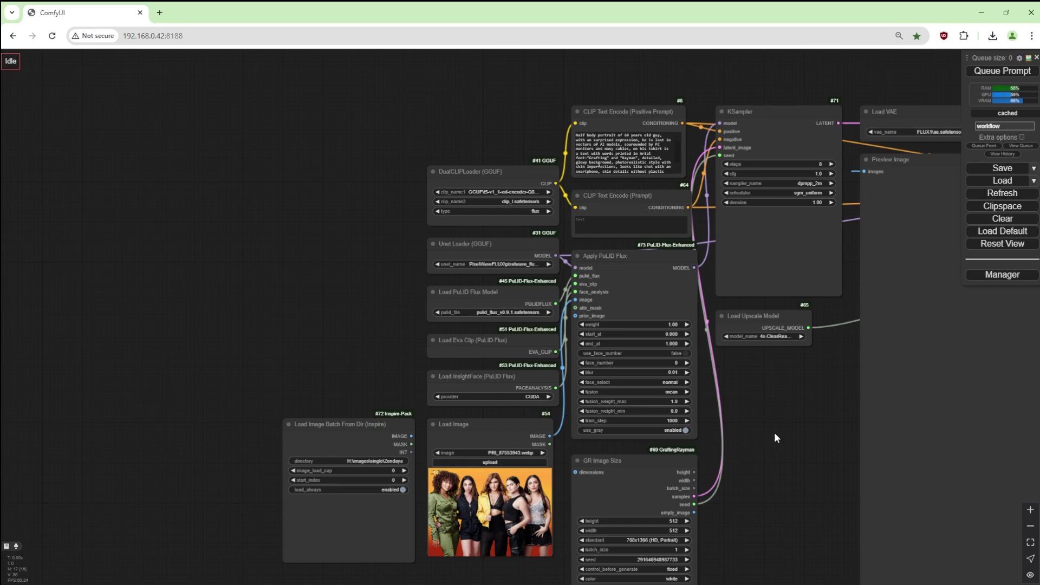
pyautogui.moveTo(794, 411); pyautogui.dragTo(575, 401)
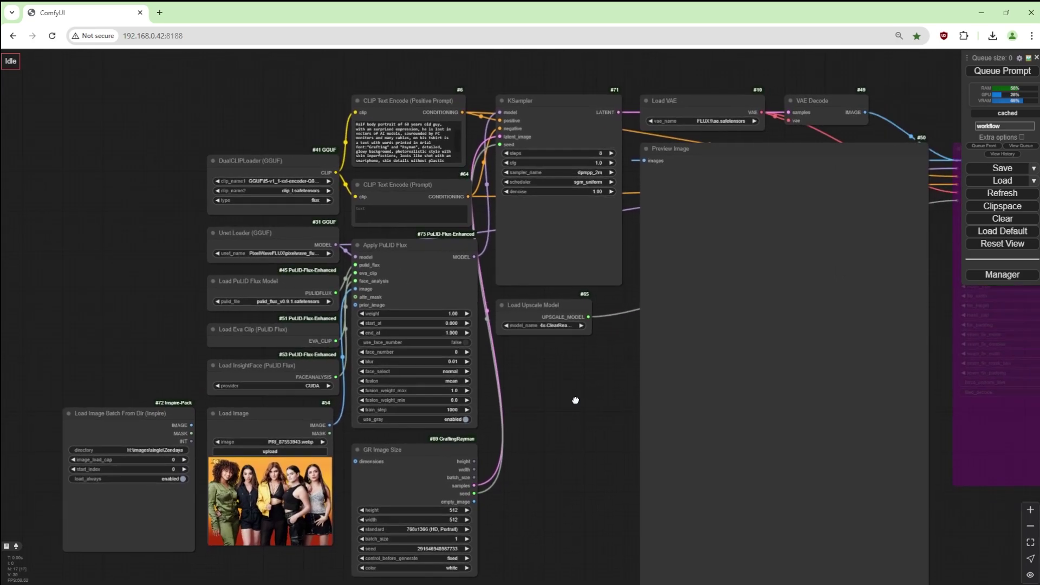
pyautogui.scroll(-1, 575, 403)
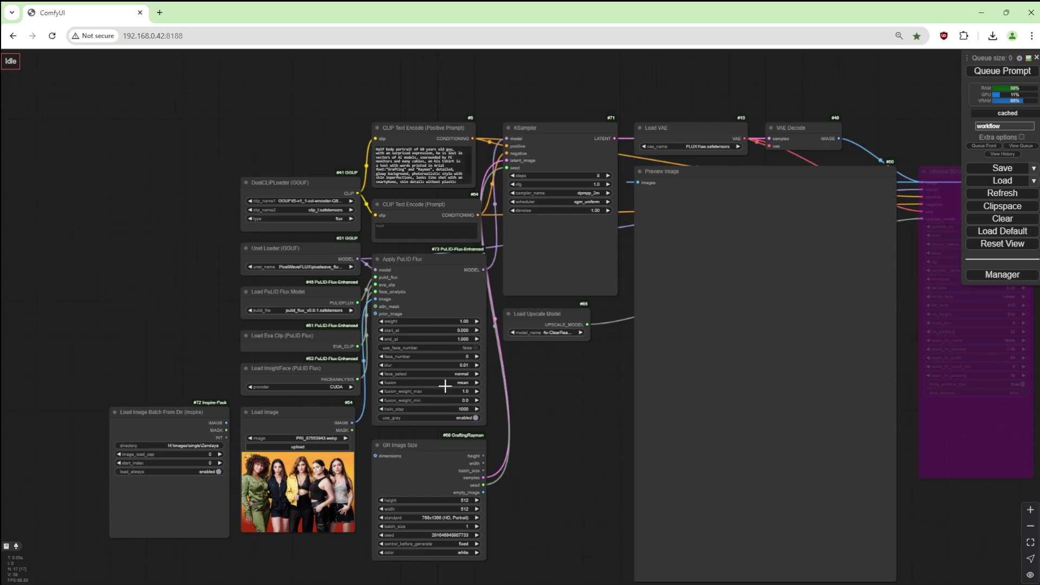
# Open the group photo from the Load Image node in its own tab and enlarge it
pyautogui.rightClick(282, 472)
pyautogui.click(317, 281)
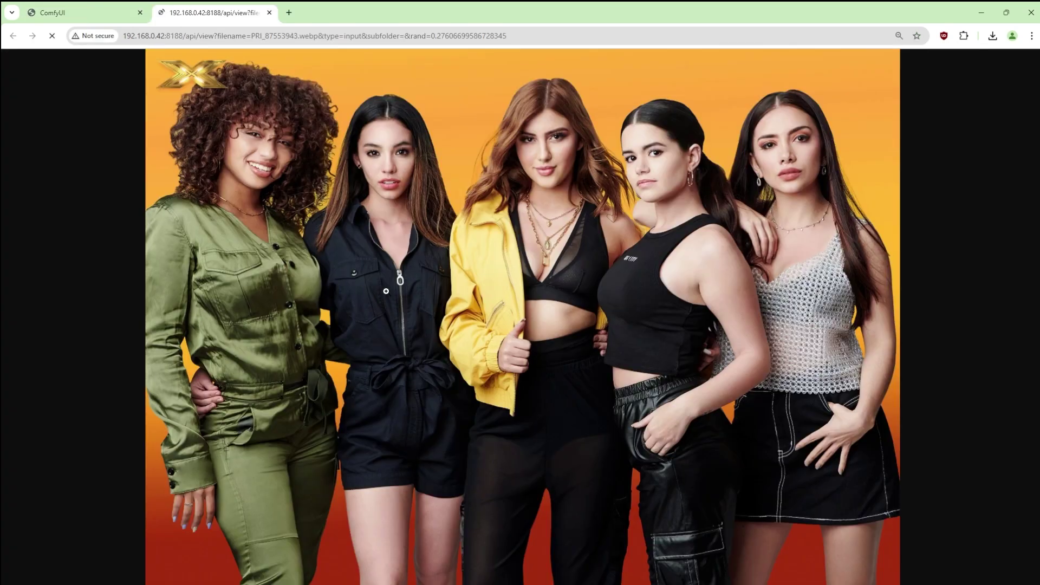
pyautogui.click(544, 106)
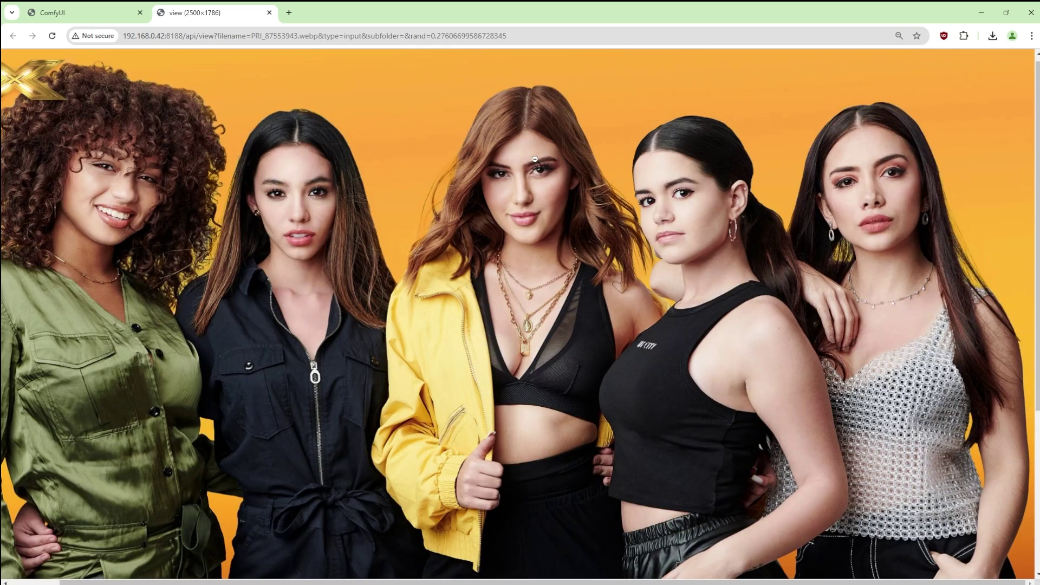
# Set face_select to center_face on the Apply PuLID Flux node and queue the prompt
pyautogui.click(120, 17)
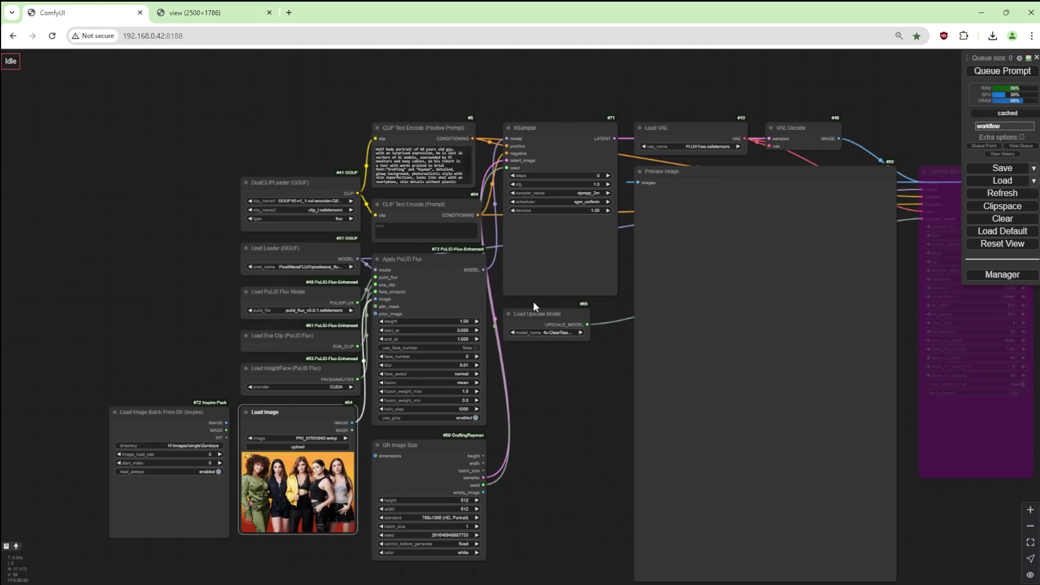
pyautogui.click(466, 374)
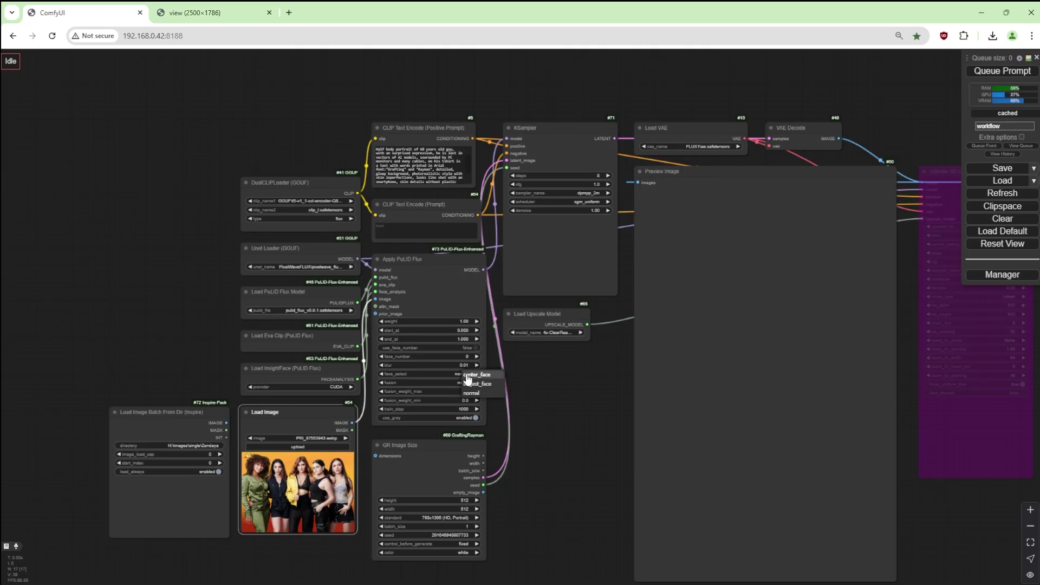
pyautogui.click(470, 375)
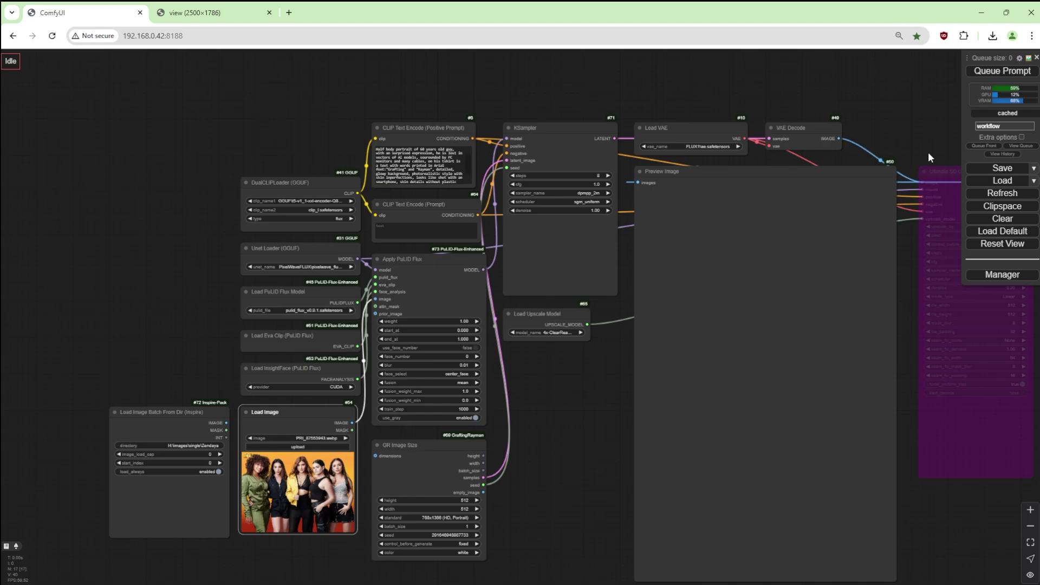
pyautogui.click(987, 72)
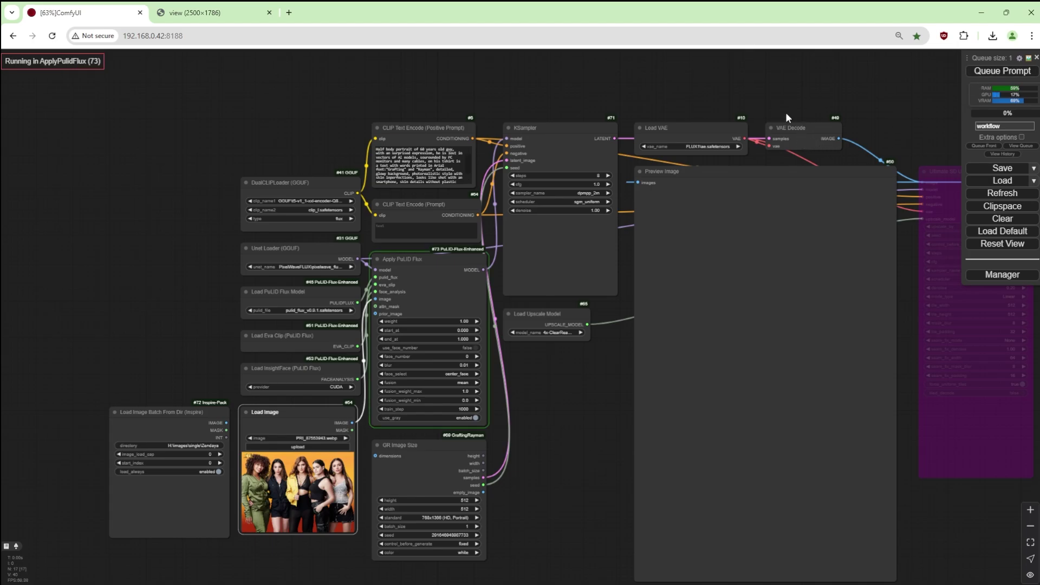
# Review the available models in the Load Upscale Model node and keep 4x-ClearRealityV1.pth
pyautogui.moveTo(758, 96); pyautogui.dragTo(685, 59)
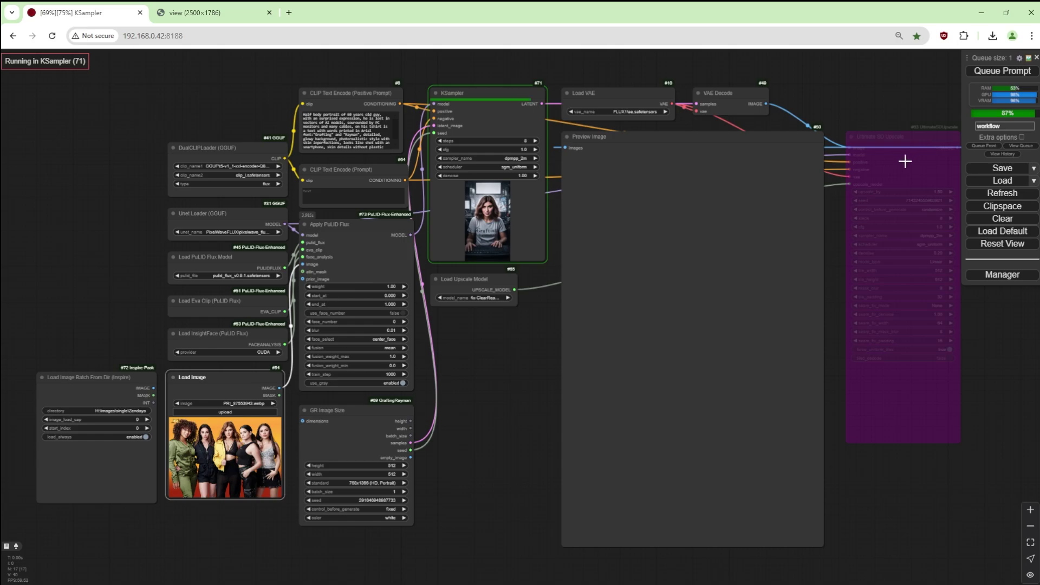
pyautogui.click(488, 298)
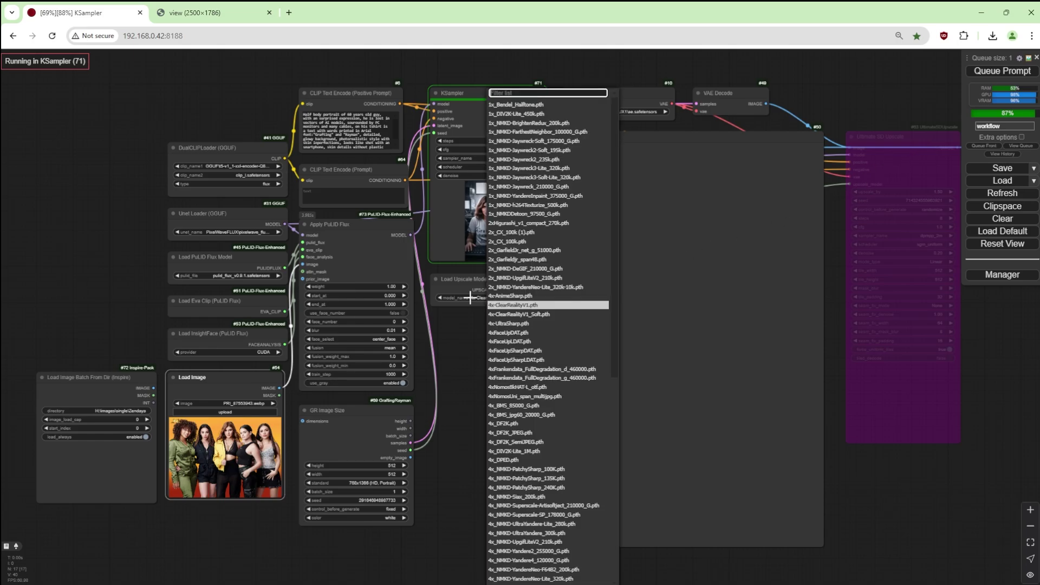
pyautogui.click(509, 306)
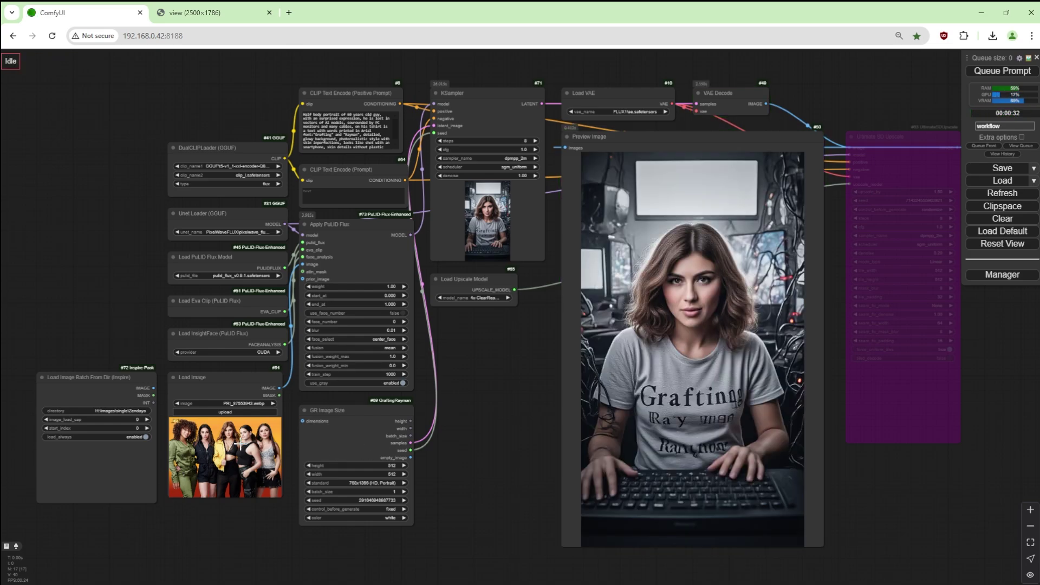
# Compare the source group photo with the generated portrait, opening the portrait enlarged in its own tab
pyautogui.click(211, 13)
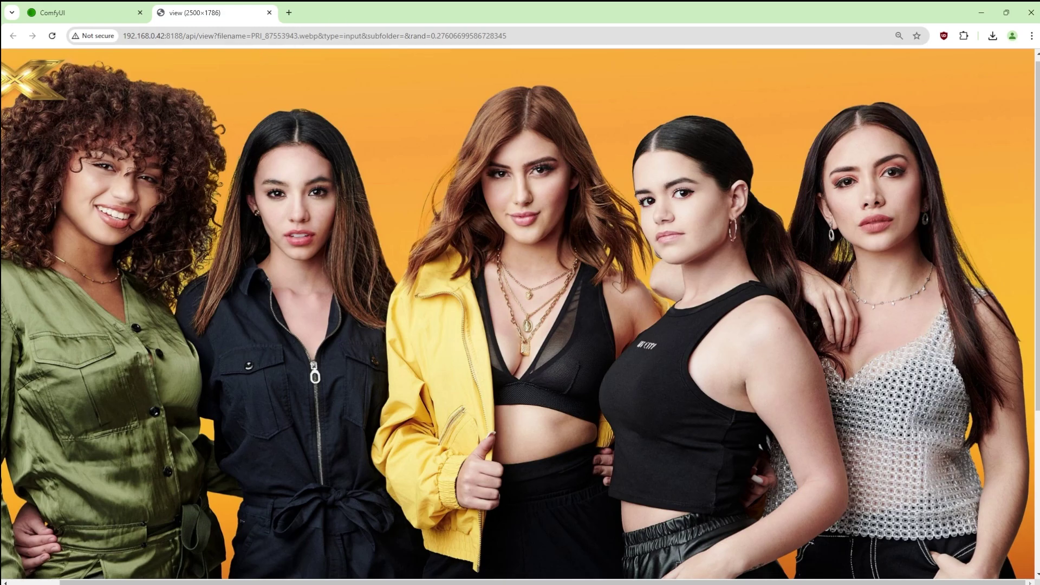
pyautogui.click(65, 20)
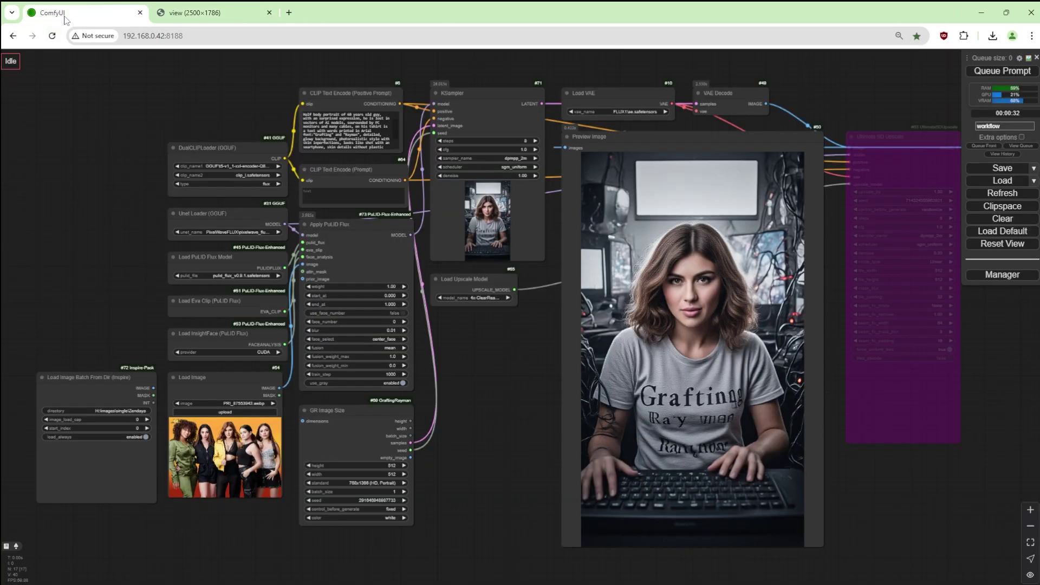
pyautogui.rightClick(656, 285)
pyautogui.click(671, 275)
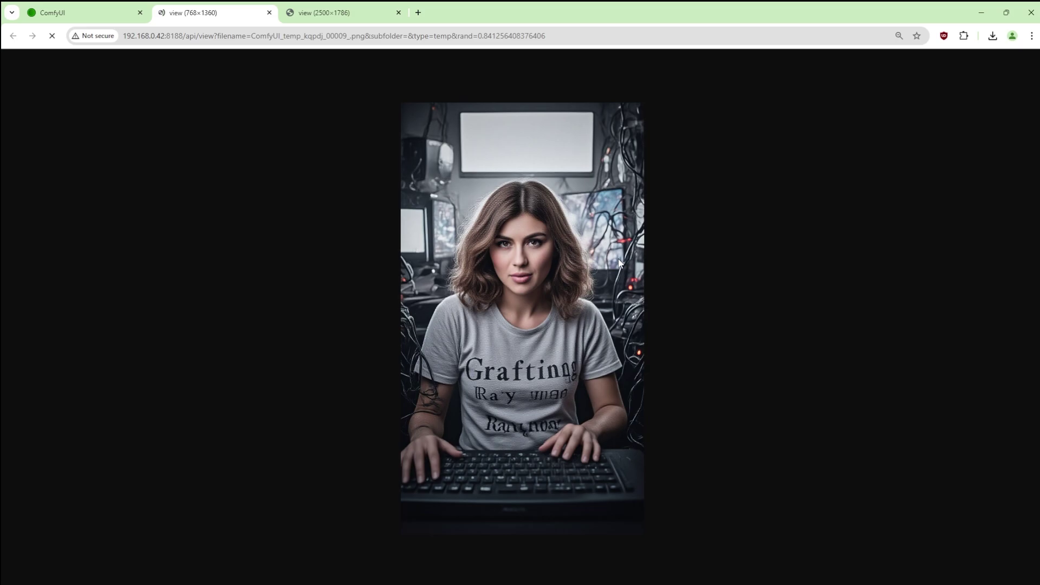
pyautogui.click(549, 274)
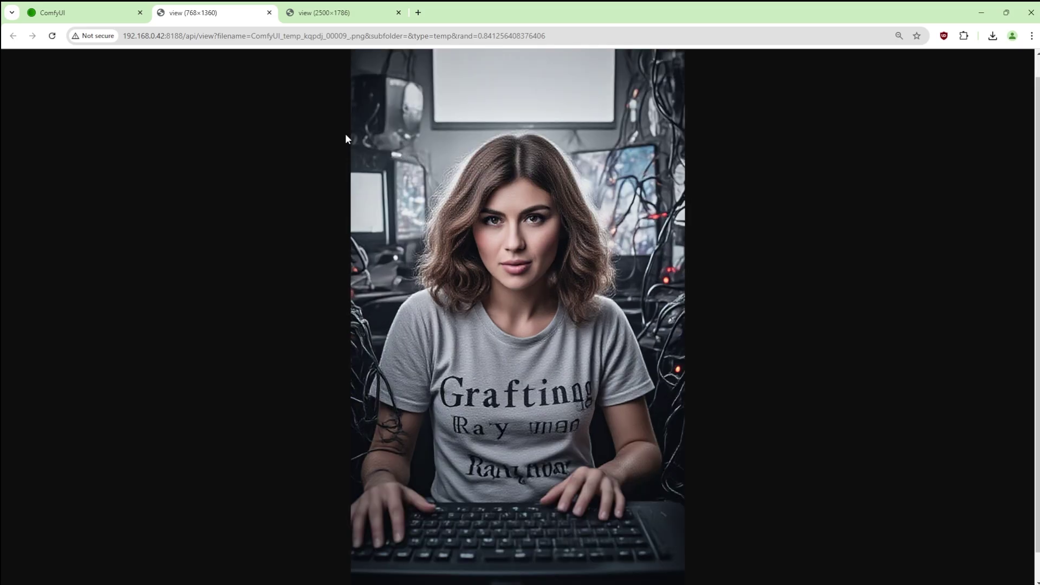
# Set face_select to largest_face on the Apply PuLID Flux node and queue the prompt
pyautogui.click(92, 17)
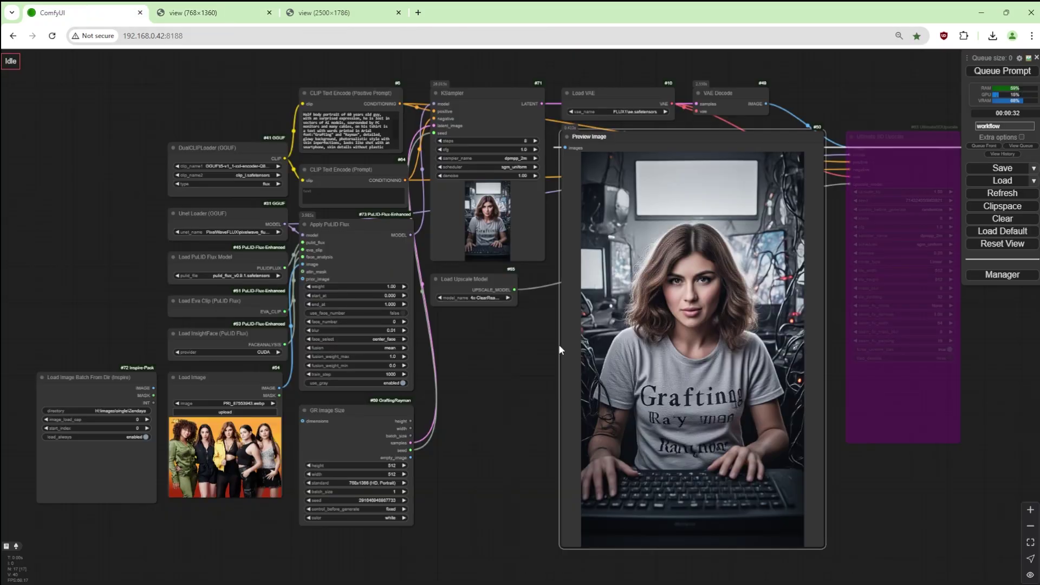
pyautogui.click(379, 339)
pyautogui.click(399, 351)
pyautogui.click(1004, 72)
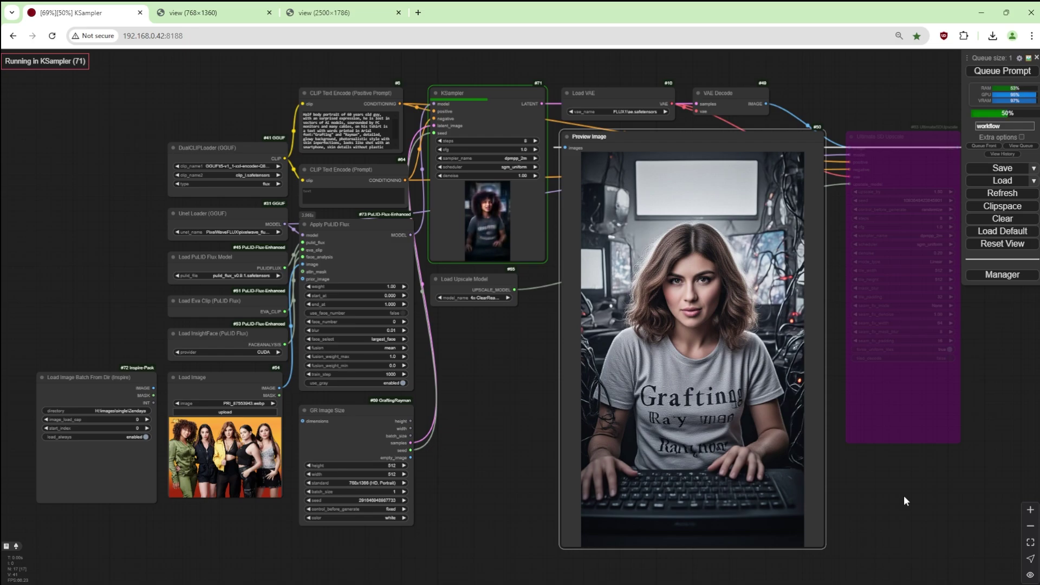
# Compare the earlier center_face portrait with the faces in the group photo while the new image generates
pyautogui.click(202, 14)
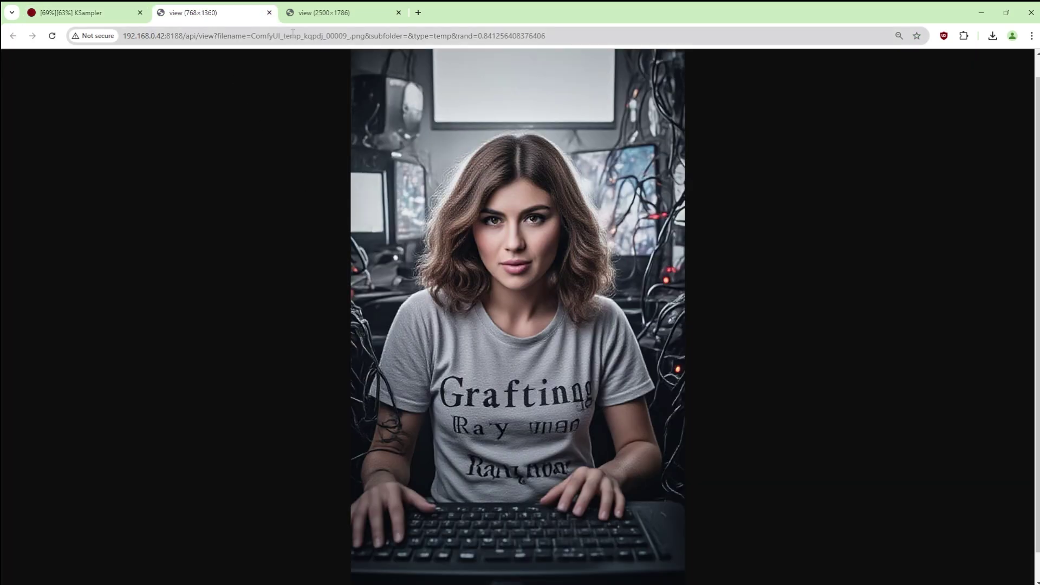
pyautogui.click(325, 13)
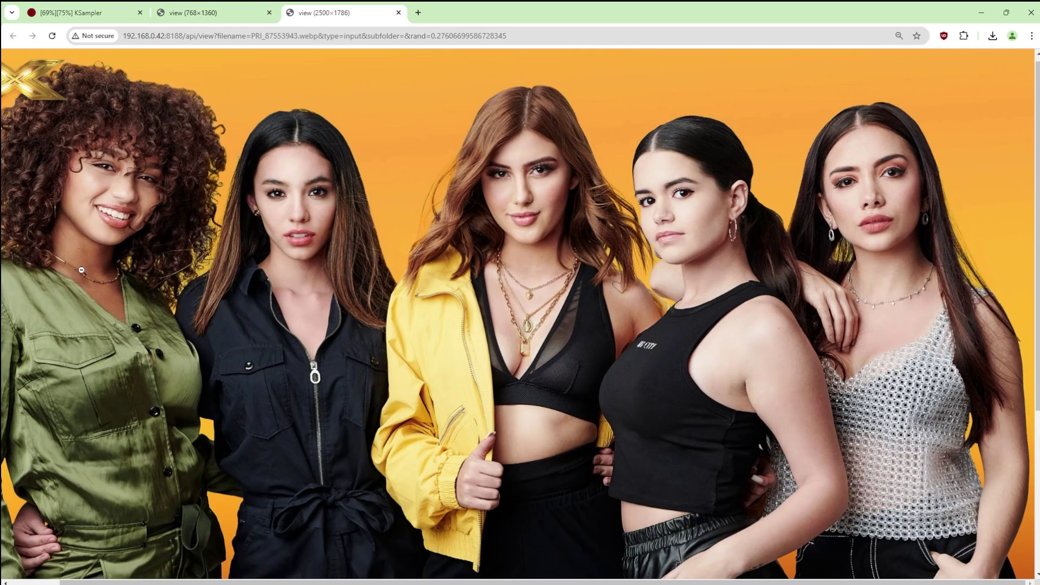
pyautogui.click(93, 15)
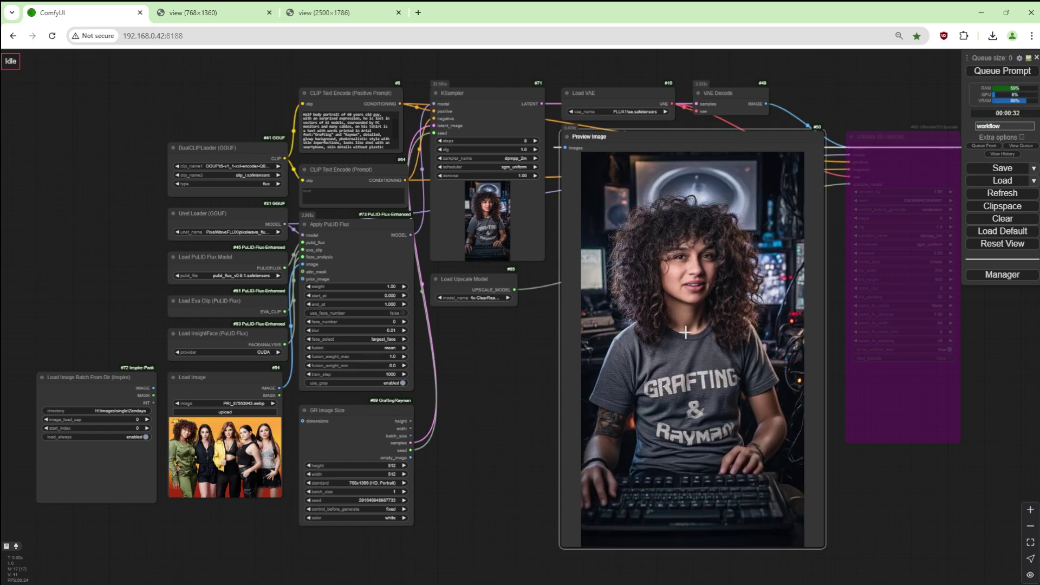
# Set face_select to normal on the Apply PuLID Flux node and queue the prompt
pyautogui.click(391, 339)
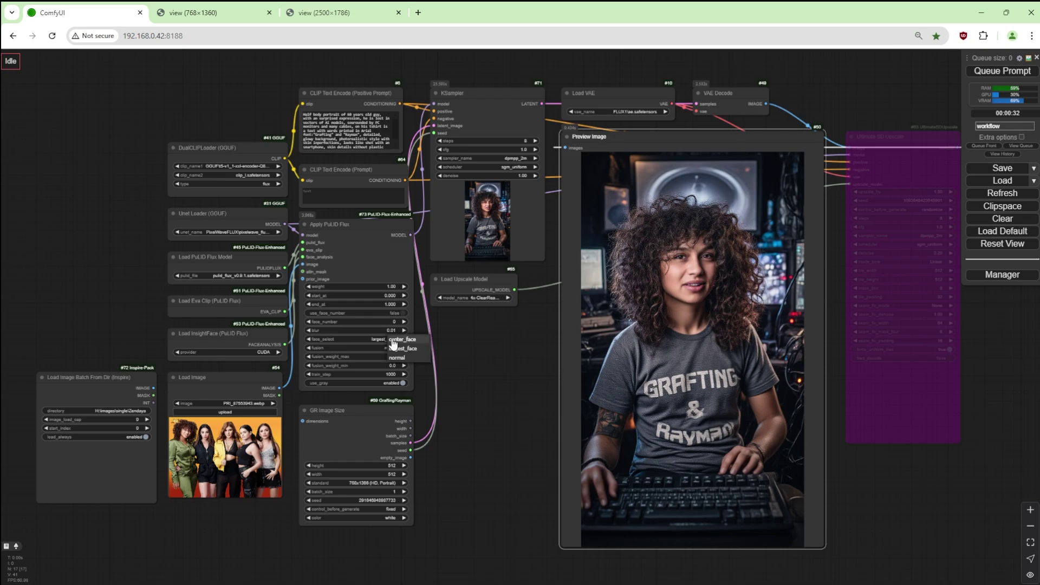
pyautogui.click(418, 355)
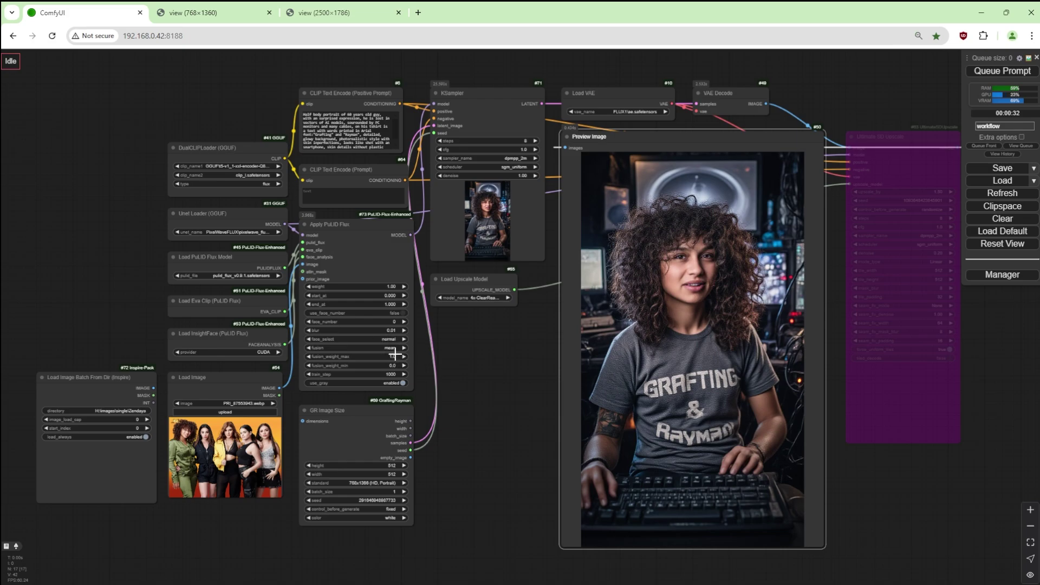
pyautogui.click(373, 329)
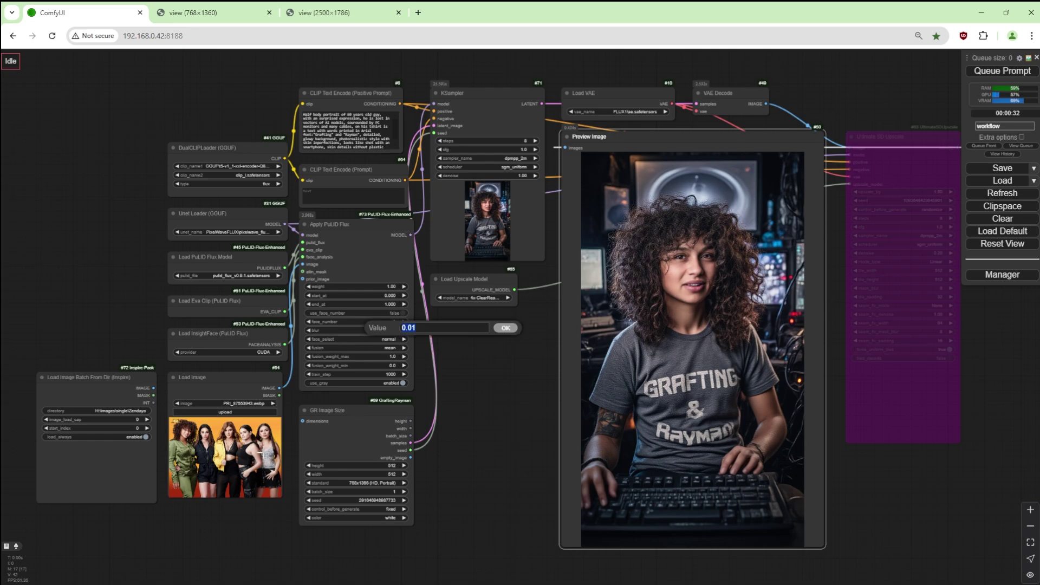
pyautogui.click(504, 326)
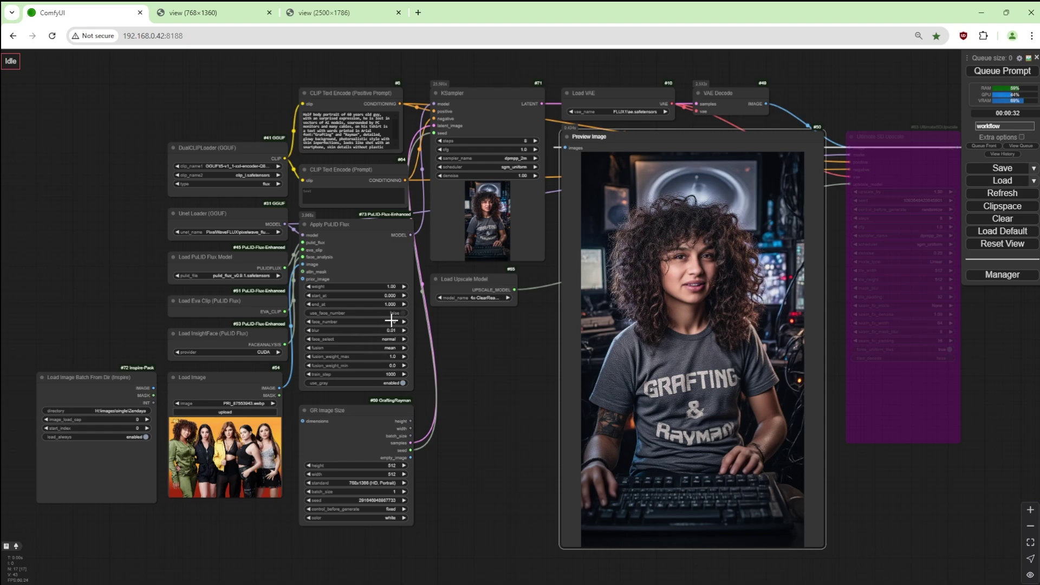
pyautogui.click(1002, 71)
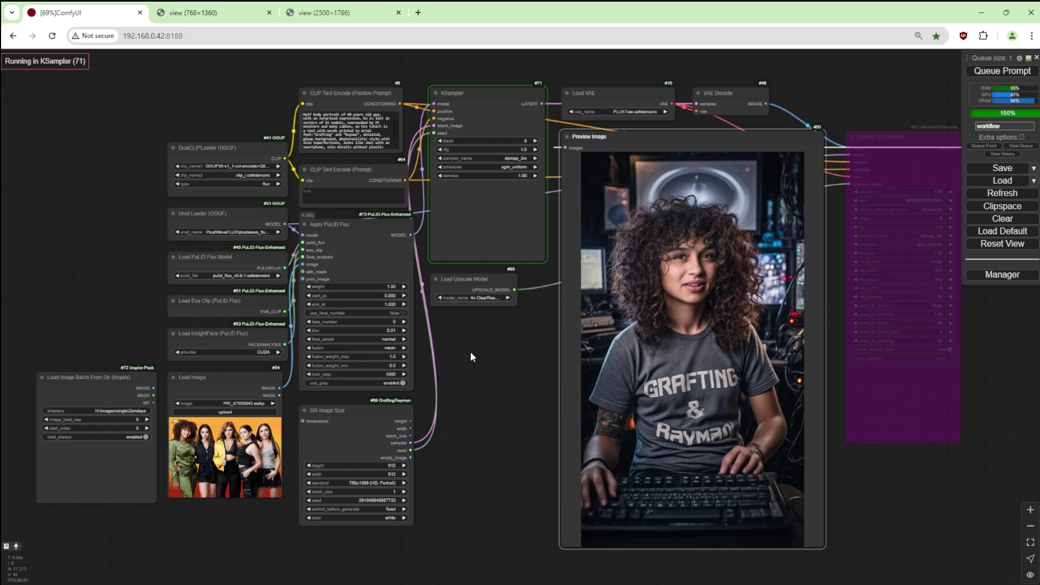
# Open the largest_face portrait from the Preview Image node in its own tab and check it against the group photo
pyautogui.rightClick(725, 300)
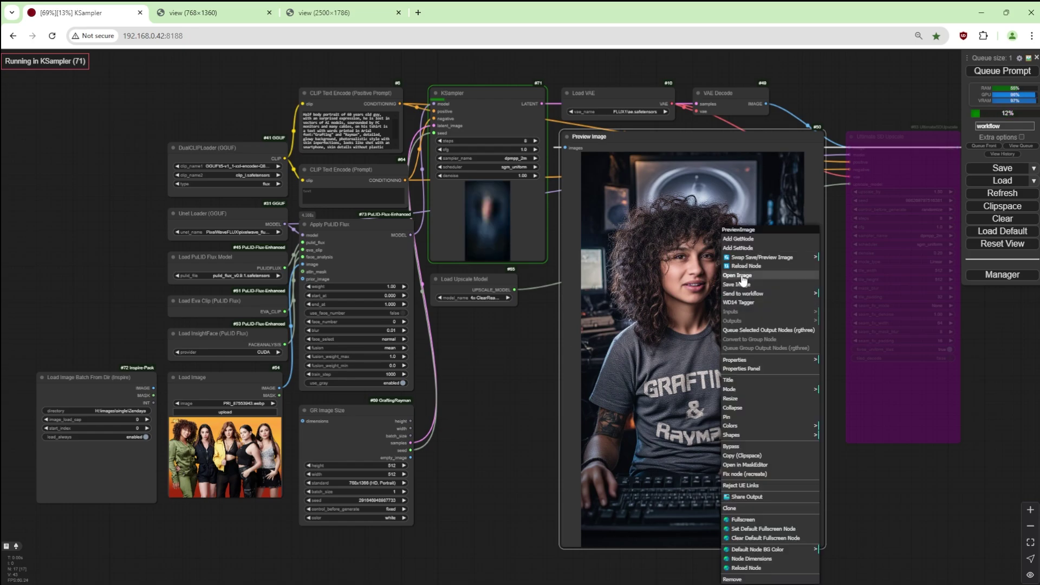
pyautogui.click(723, 271)
pyautogui.click(367, 16)
pyautogui.click(436, 16)
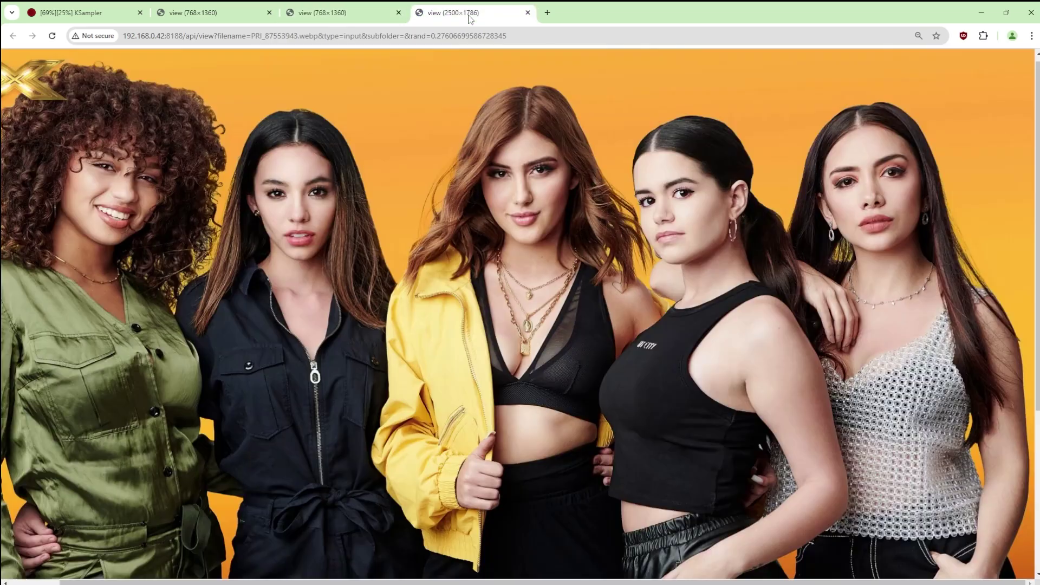
pyautogui.click(108, 13)
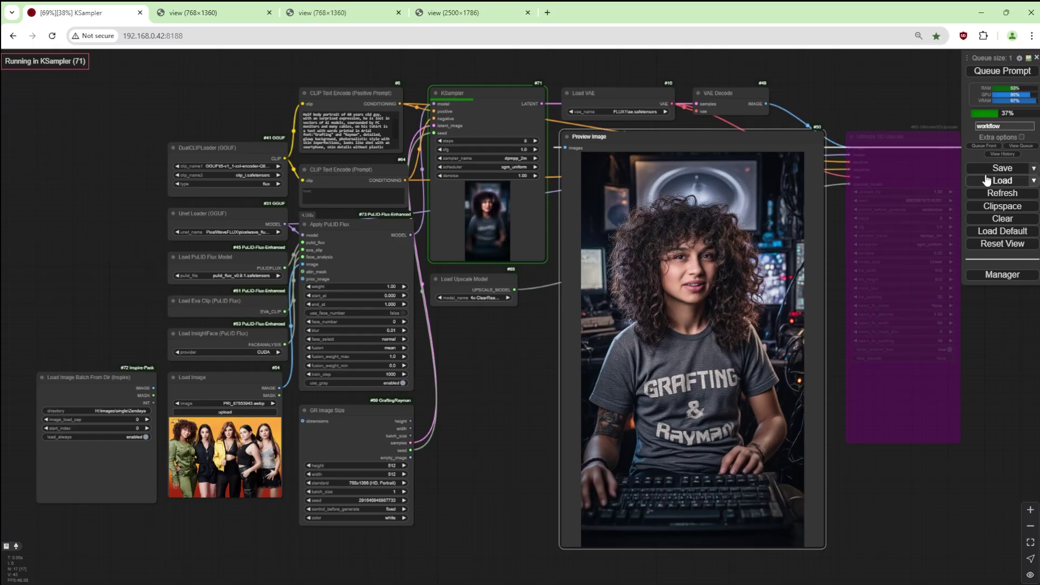
# Cancel the running job and requeue the prompt with use_face_number enabled on the Apply PuLID Flux node
pyautogui.click(1018, 147)
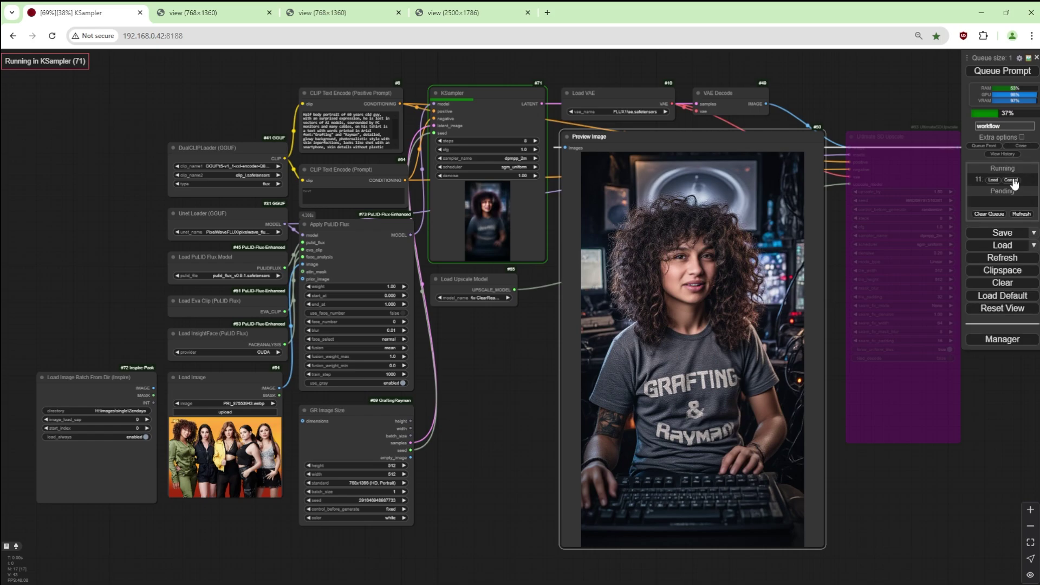
pyautogui.click(403, 313)
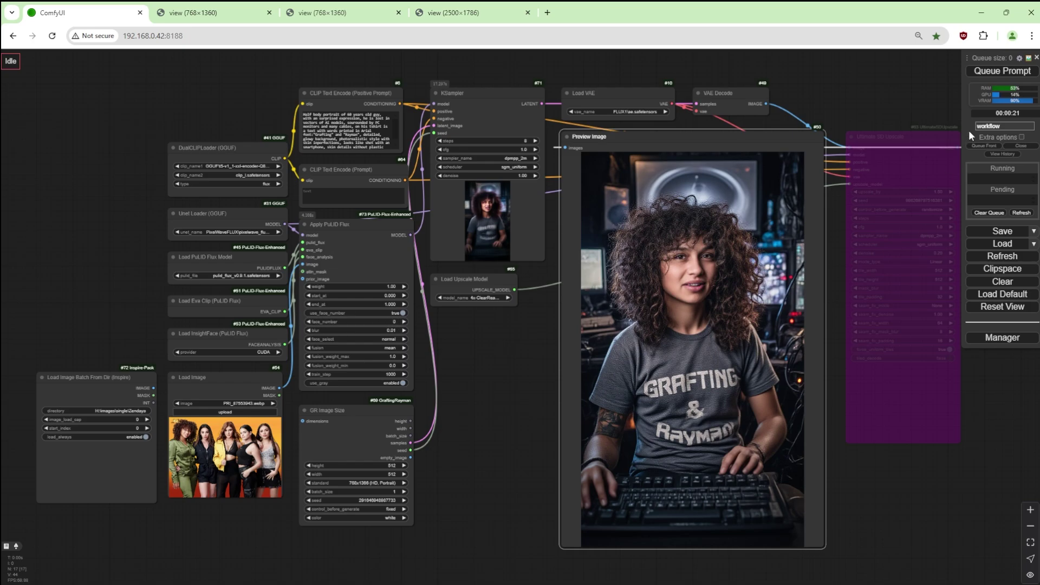
pyautogui.click(988, 77)
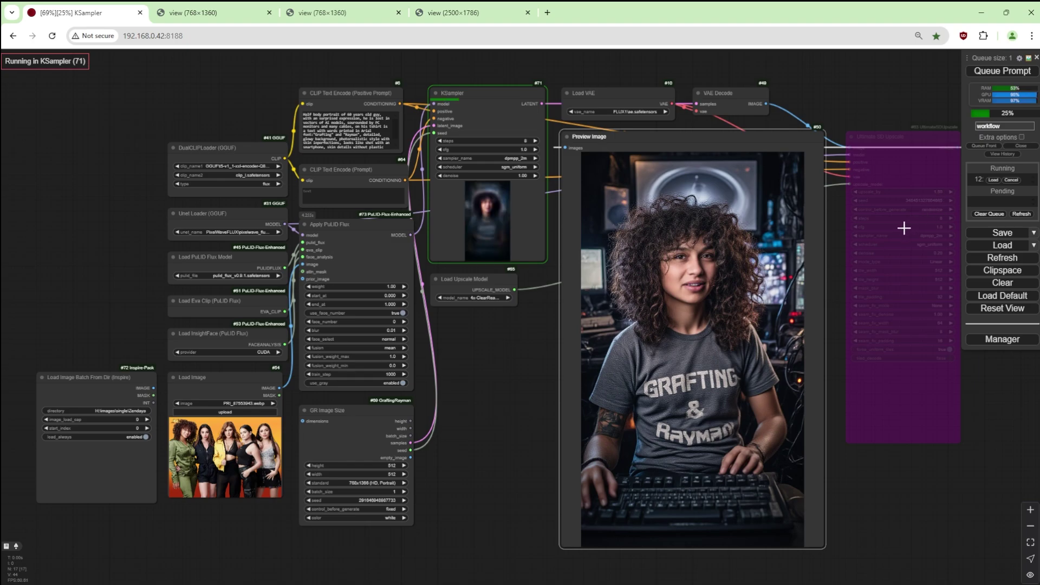
# Set face_number to 1, queue the prompt and check the resulting portrait against the group photo
pyautogui.click(403, 321)
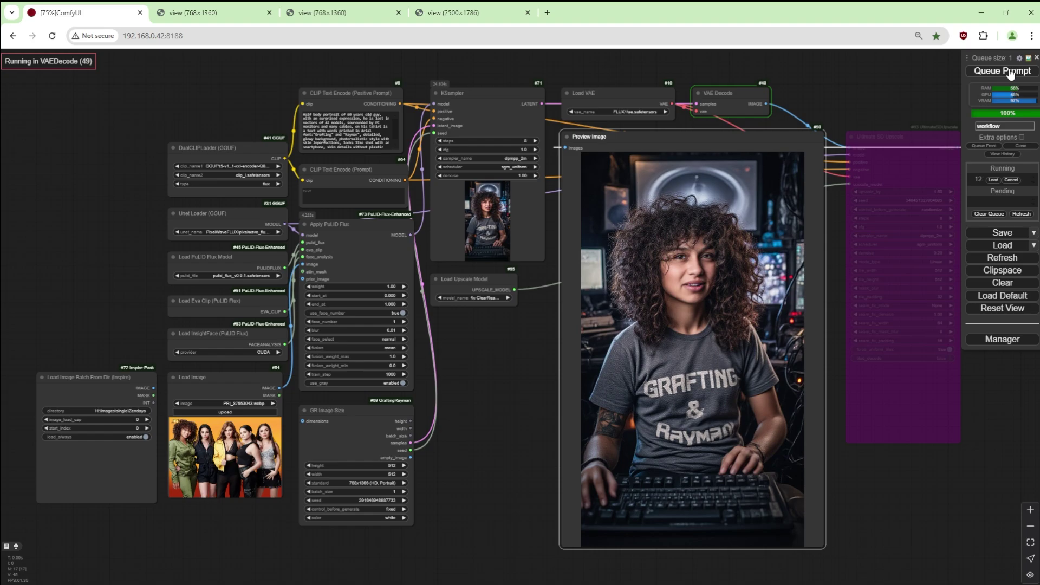
pyautogui.click(1010, 73)
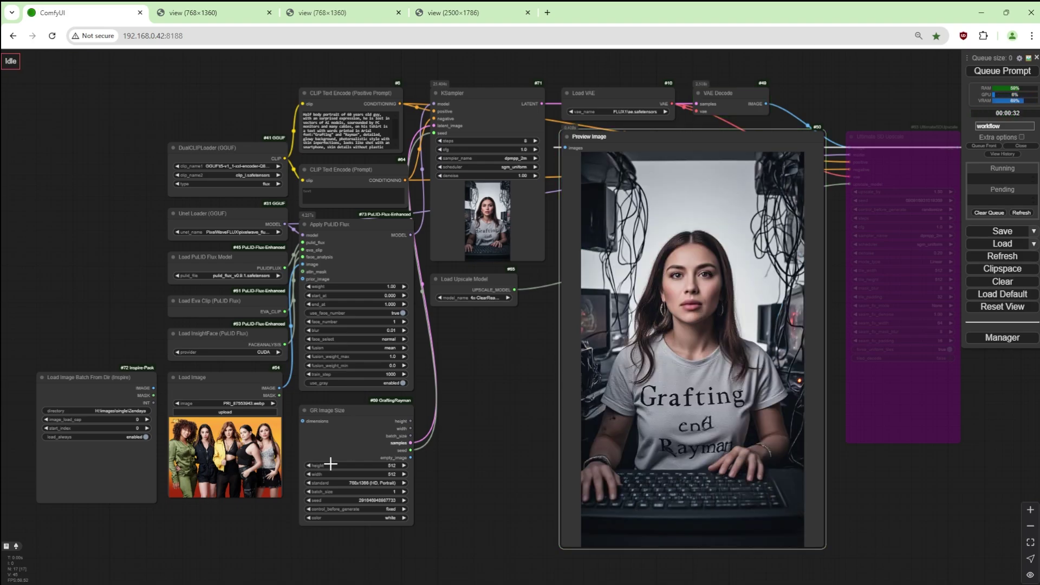
pyautogui.click(452, 13)
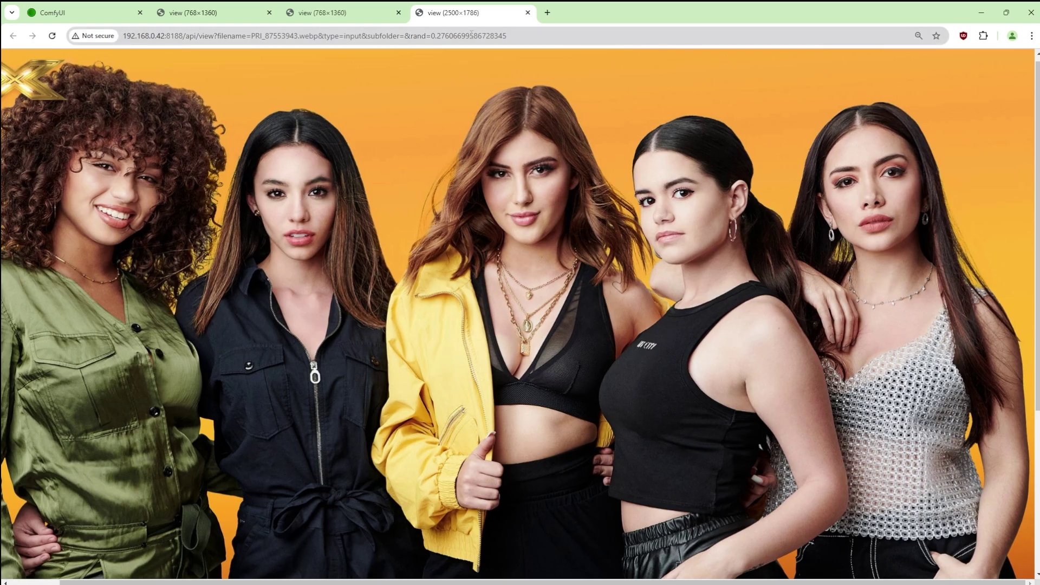
pyautogui.click(111, 14)
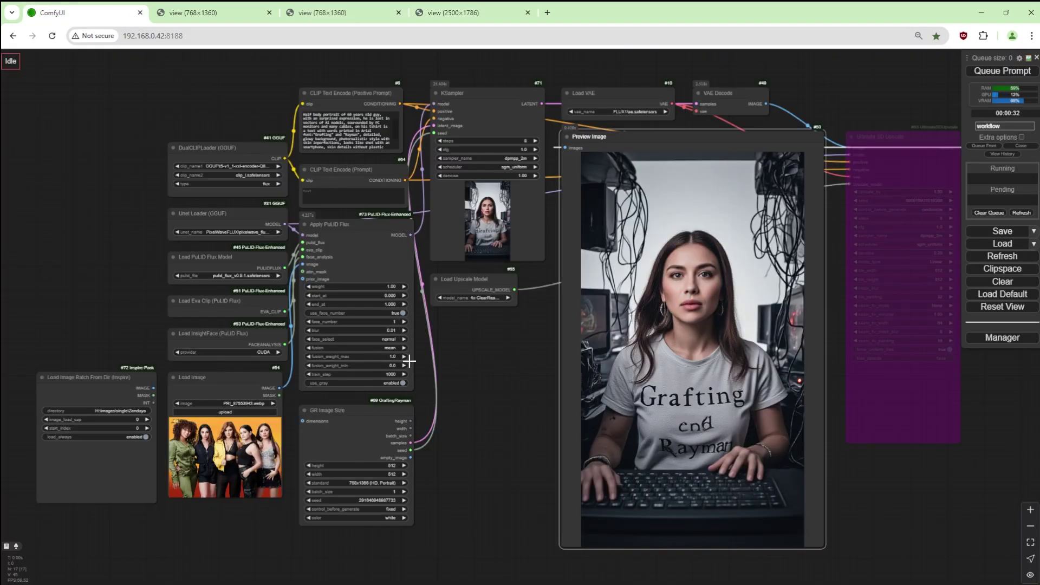
# Generate one portrait with face_number set to 2 and another with it set to 3
pyautogui.click(404, 321)
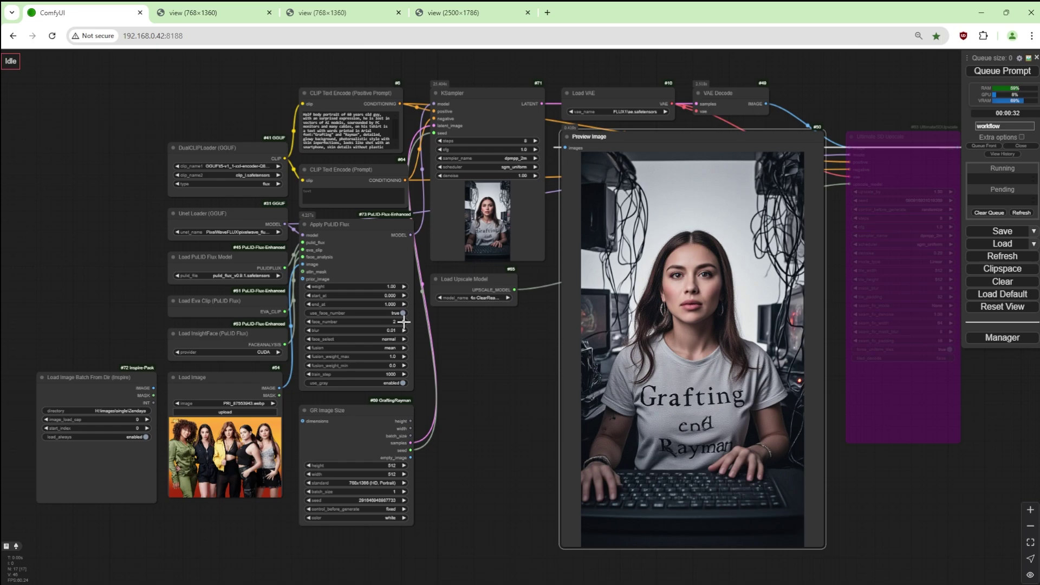
pyautogui.click(1001, 72)
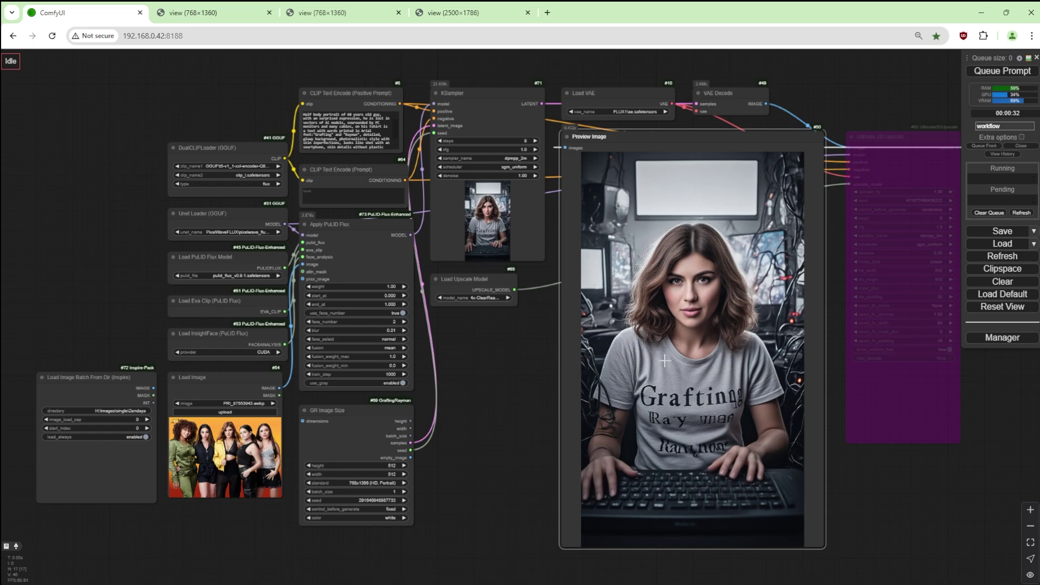
pyautogui.click(402, 322)
pyautogui.click(987, 78)
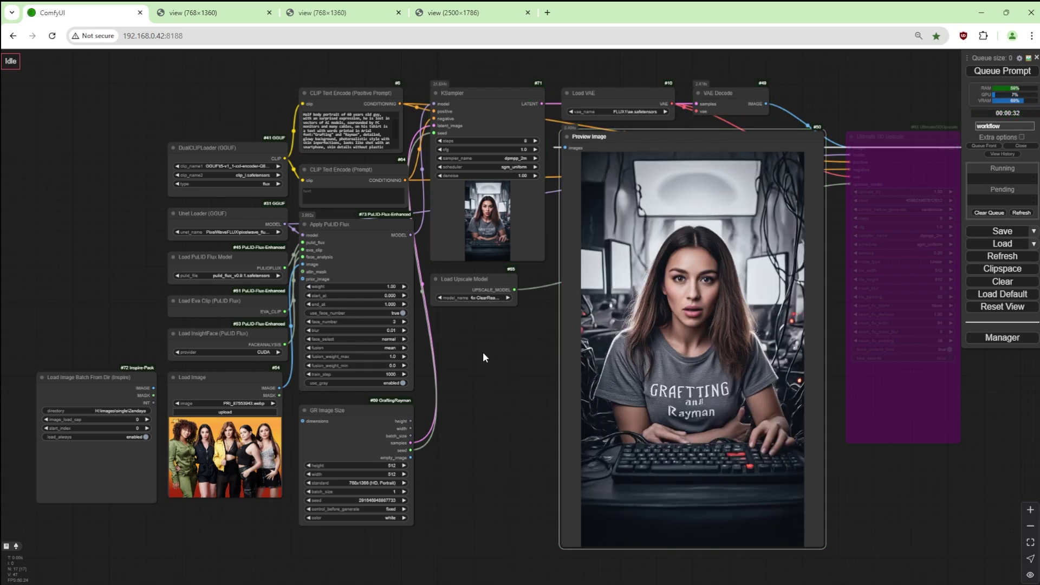
# Check the group photo for the previous face and queue the prompt with face_number set to 4
pyautogui.click(476, 16)
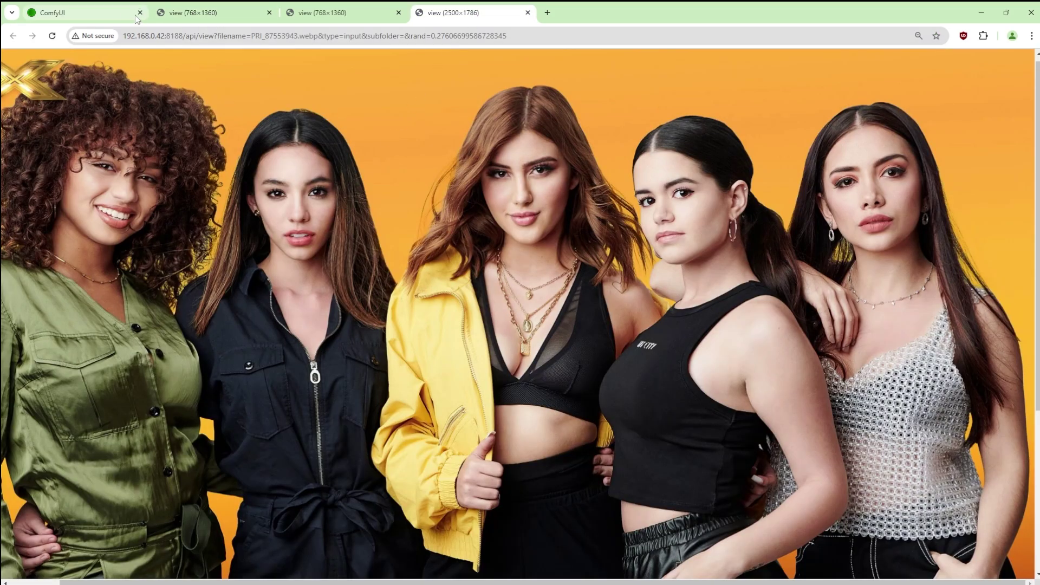
pyautogui.click(117, 15)
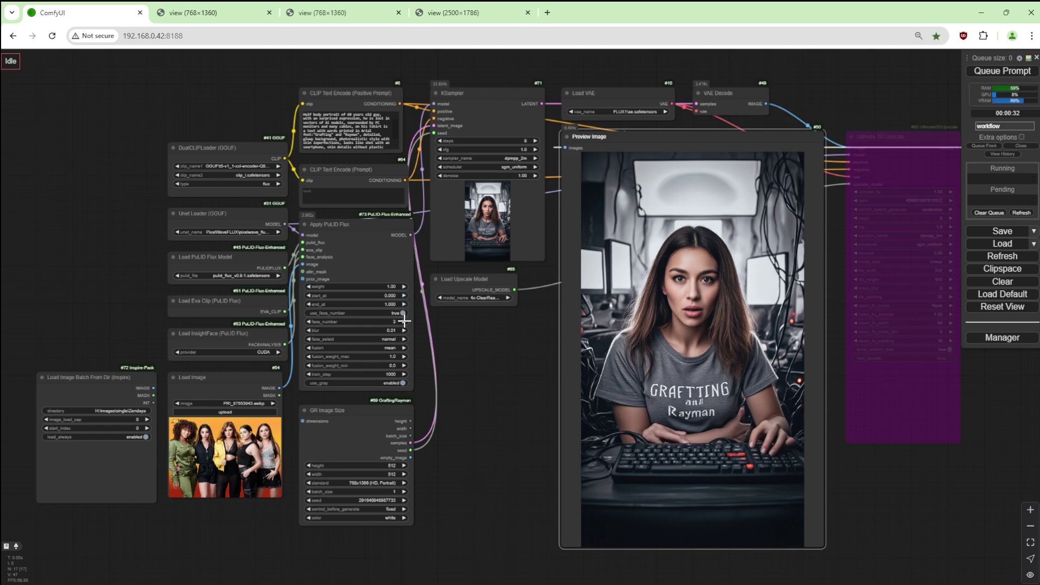
pyautogui.click(978, 70)
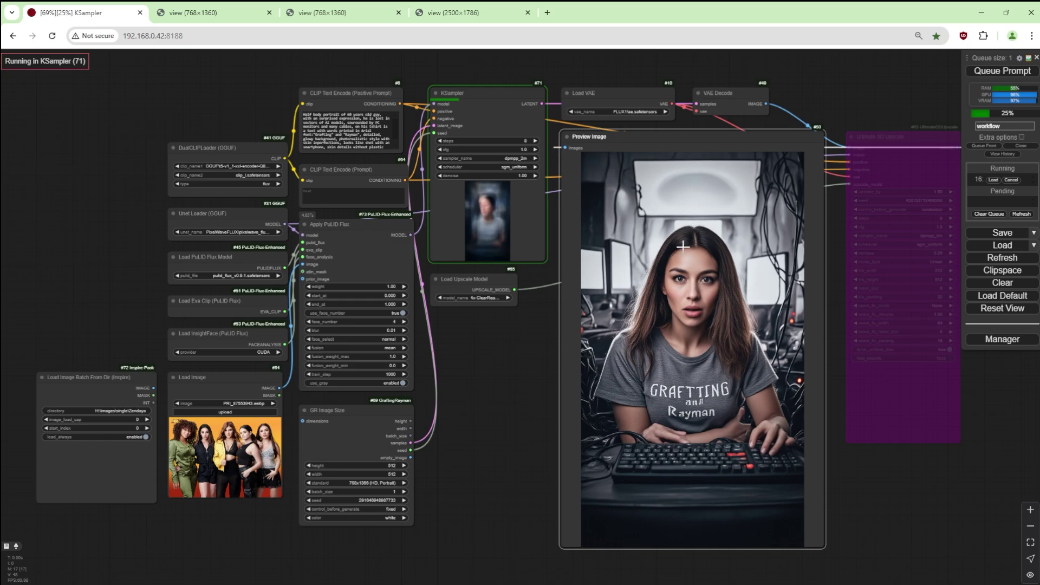
# Compare the women in the group photo with the portrait being generated for face_number 4
pyautogui.click(443, 20)
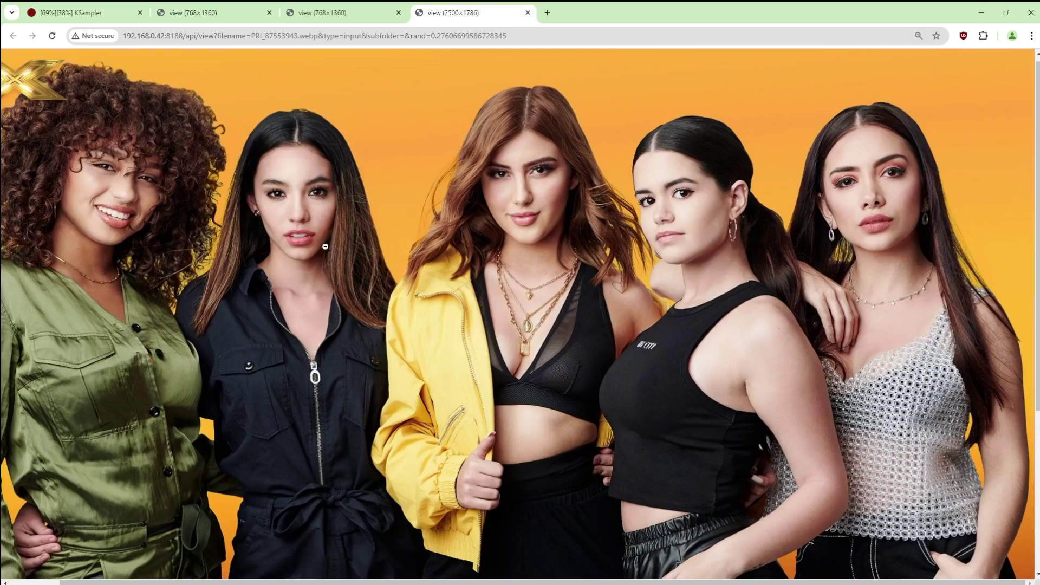
pyautogui.click(111, 16)
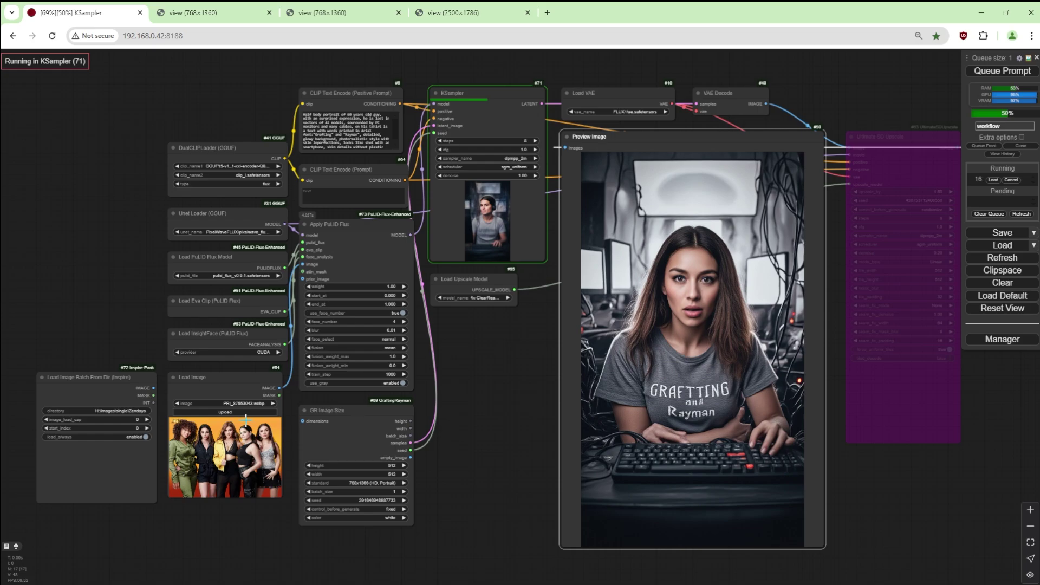
pyautogui.click(455, 12)
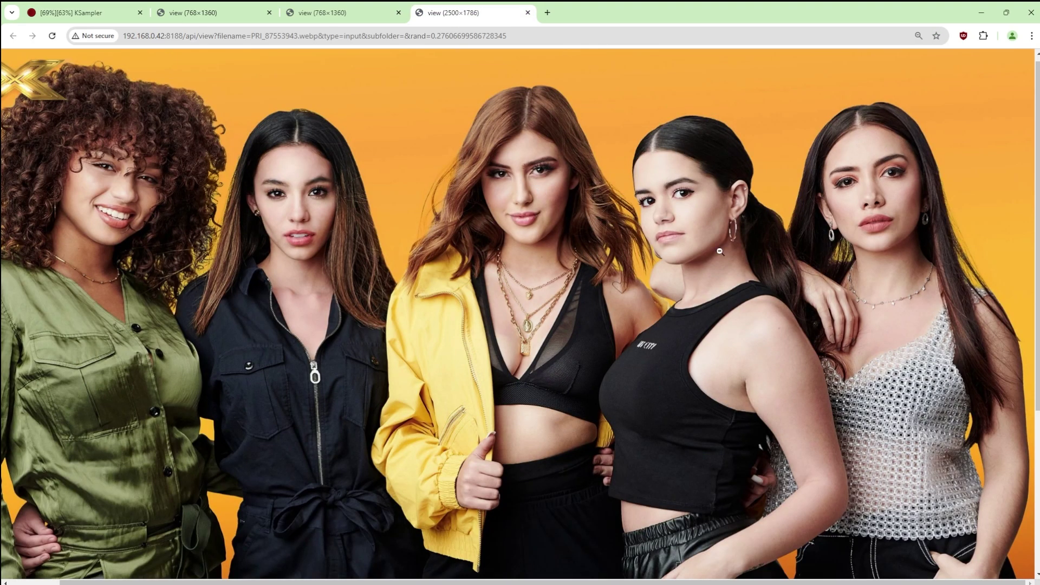
pyautogui.click(114, 17)
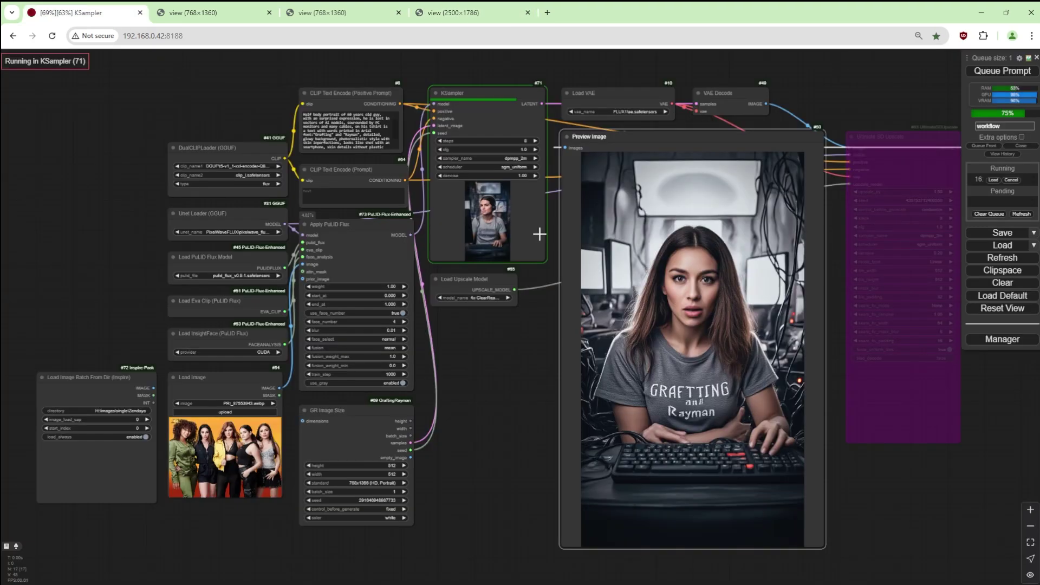
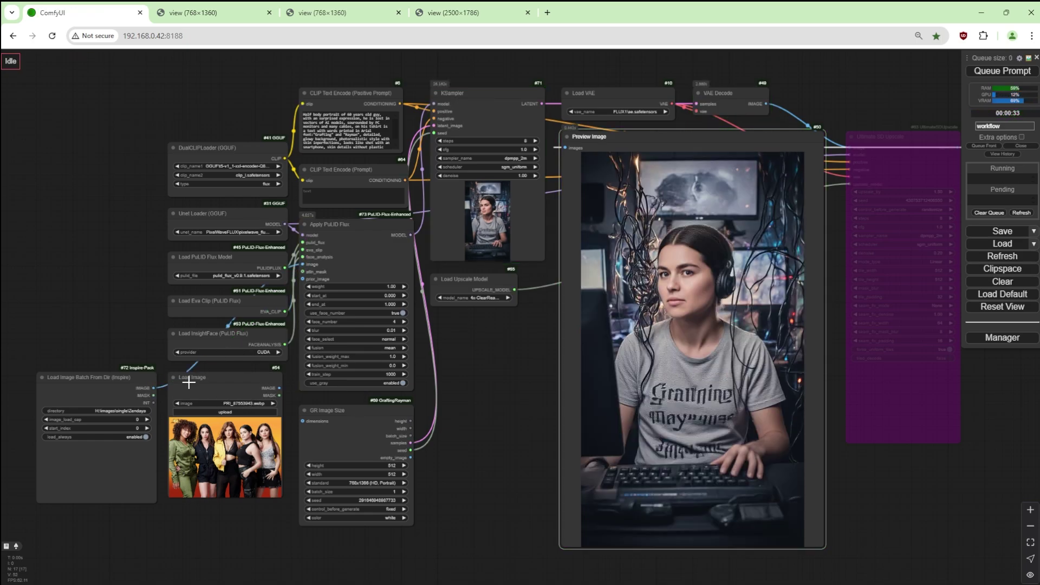
# Connect the Load Image Batch From Dir image output to Apply PuLID Flux and to a new Preview Image node
pyautogui.moveTo(155, 388); pyautogui.dragTo(476, 322)
pyautogui.click(501, 449)
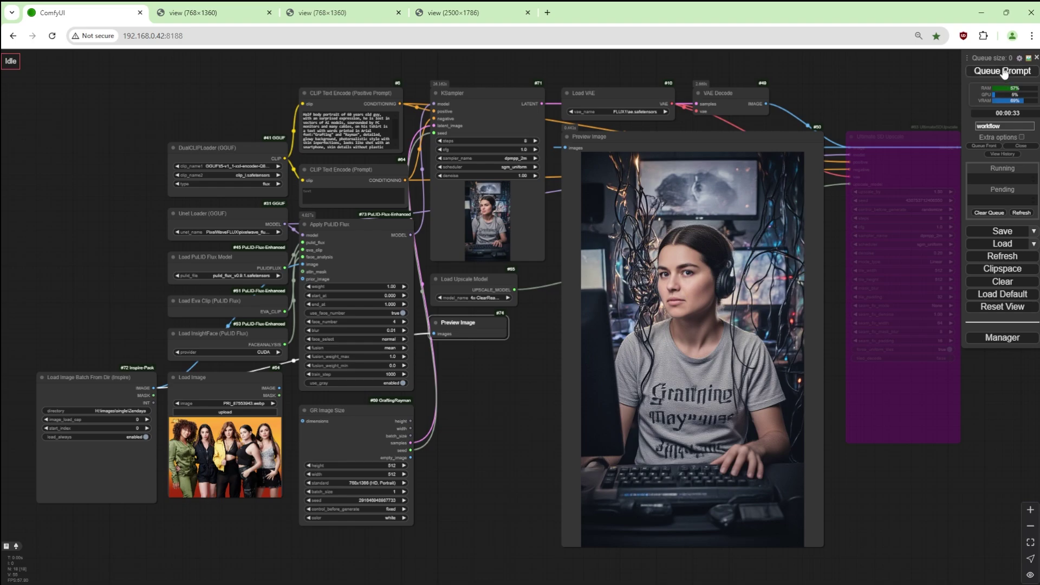
# Disable use_face_number on the Apply PuLID Flux node, keep face_select at normal and queue the prompt
pyautogui.click(404, 313)
pyautogui.click(398, 339)
pyautogui.click(980, 77)
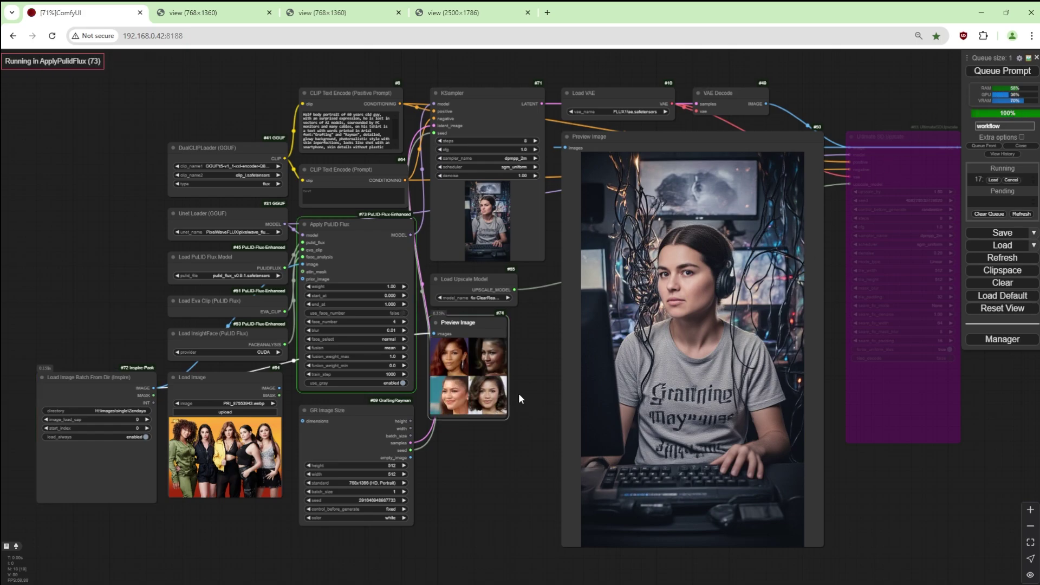
# Enlarge the new Preview Image node so the batch's source faces are easier to see
pyautogui.moveTo(508, 418); pyautogui.dragTo(548, 465)
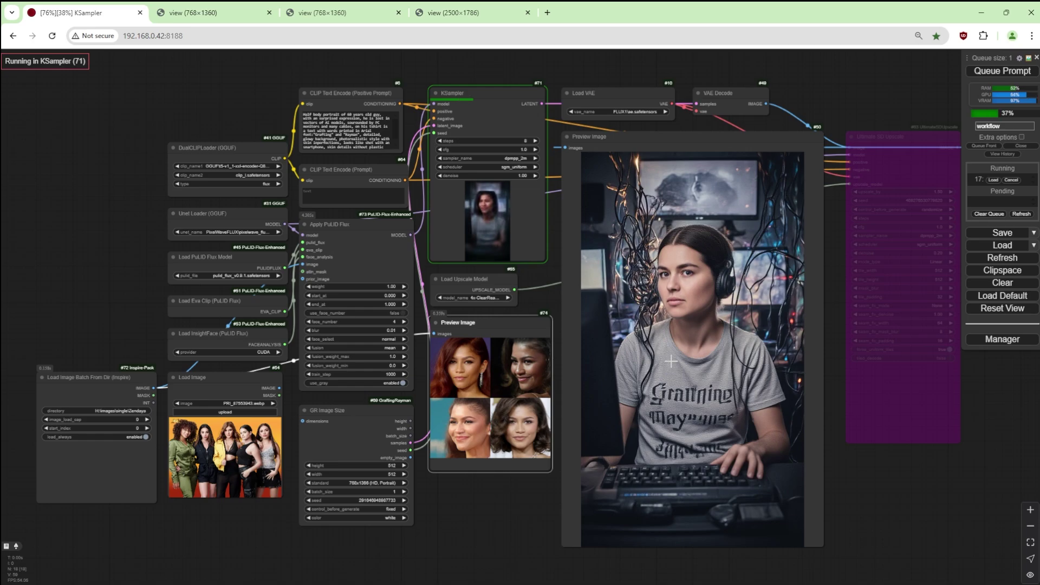
pyautogui.click(244, 276)
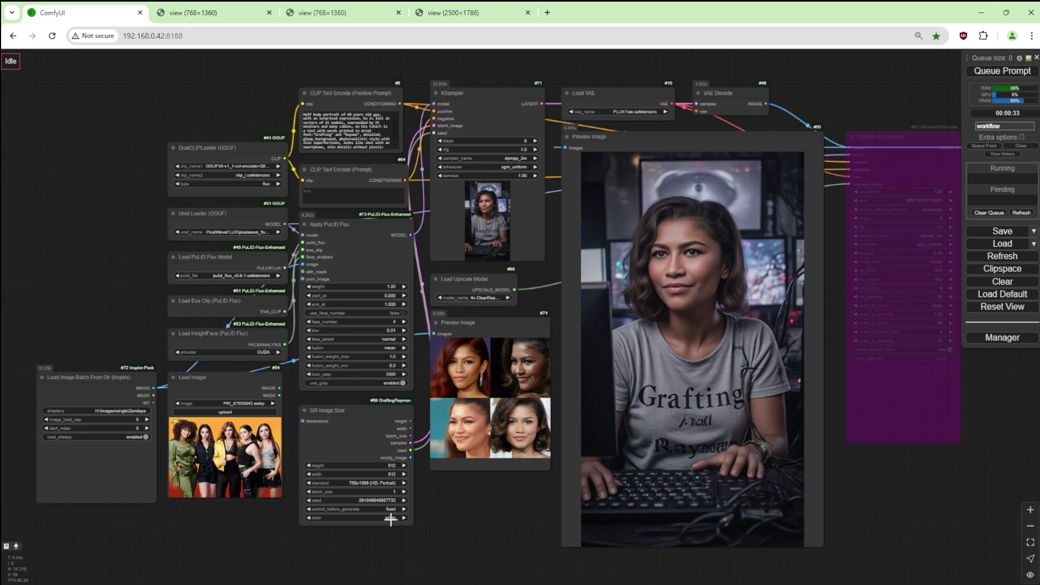
# Set control_before_generate to randomize on the GR Image Size node and remove the bypass from the Ultimate SD Upscale node
pyautogui.click(404, 510)
pyautogui.rightClick(908, 135)
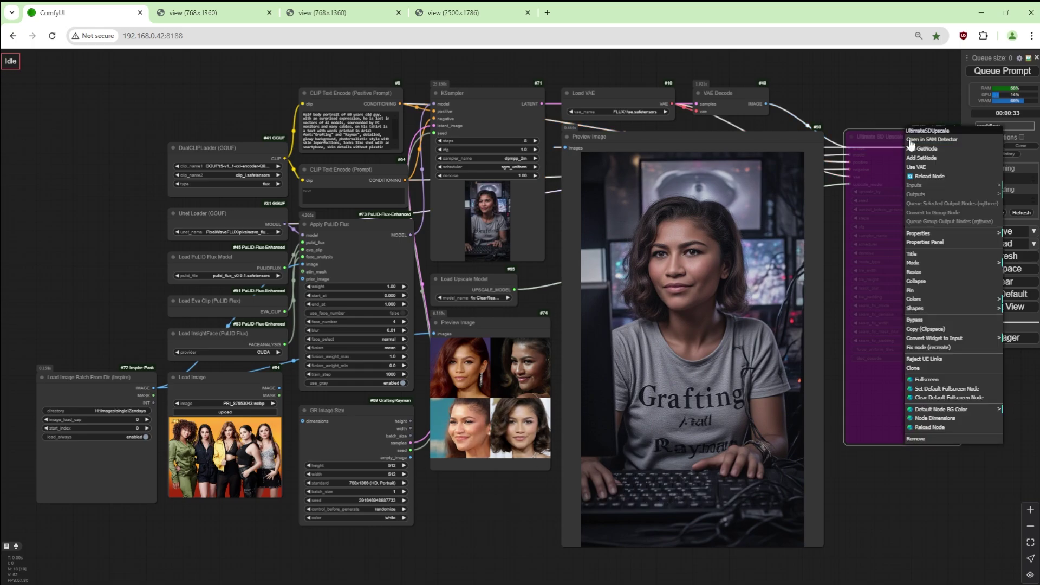
pyautogui.click(928, 321)
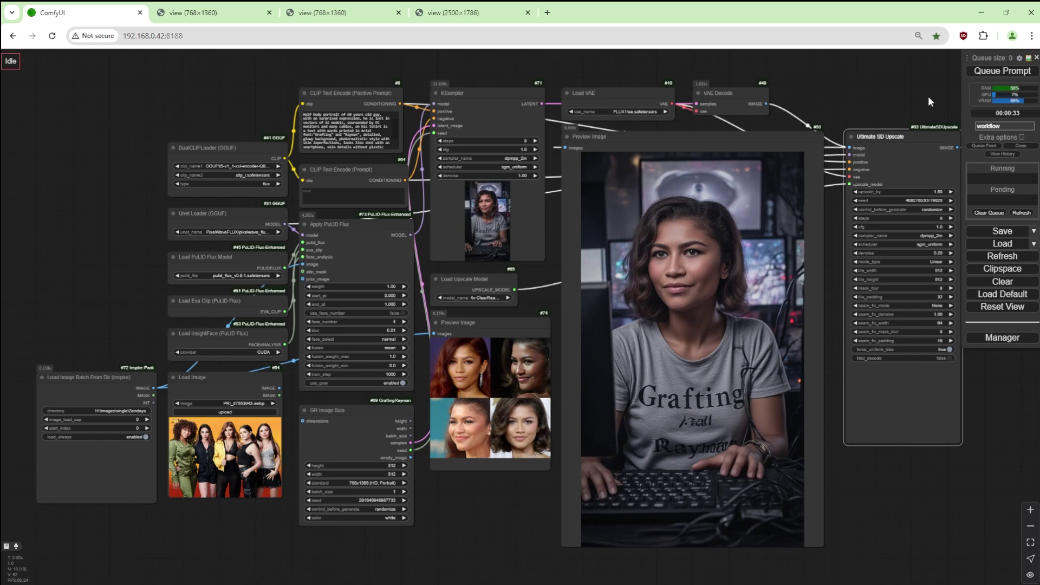
# Queue the prompt to generate a new portrait from the face batch and run it through Ultimate SD Upscale
pyautogui.moveTo(895, 96); pyautogui.dragTo(822, 95)
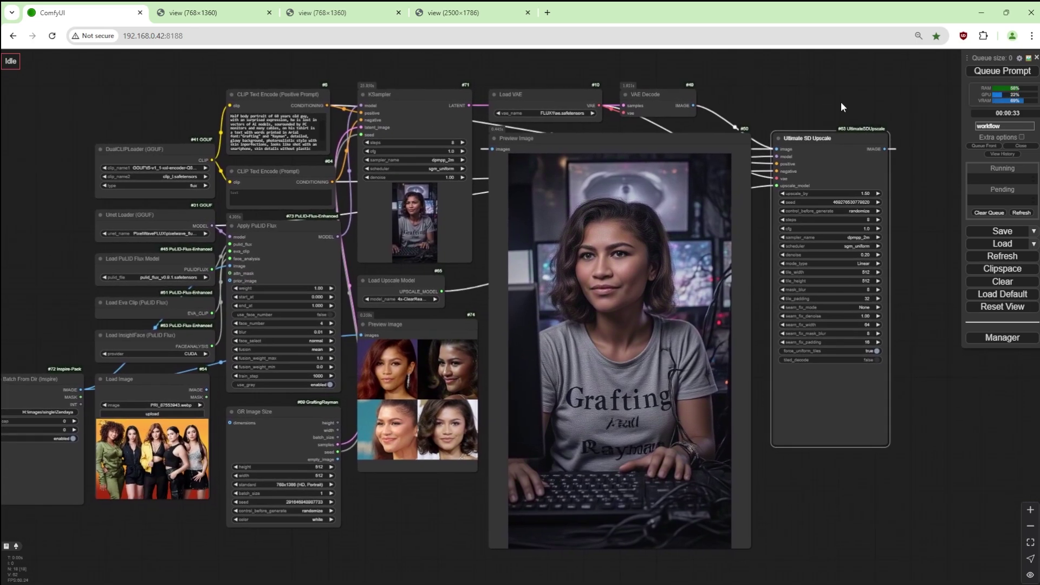
pyautogui.moveTo(695, 142)
pyautogui.mouseDown()
pyautogui.moveTo(713, 160)
pyautogui.moveTo(717, 313)
pyautogui.moveTo(693, 142)
pyautogui.mouseUp()
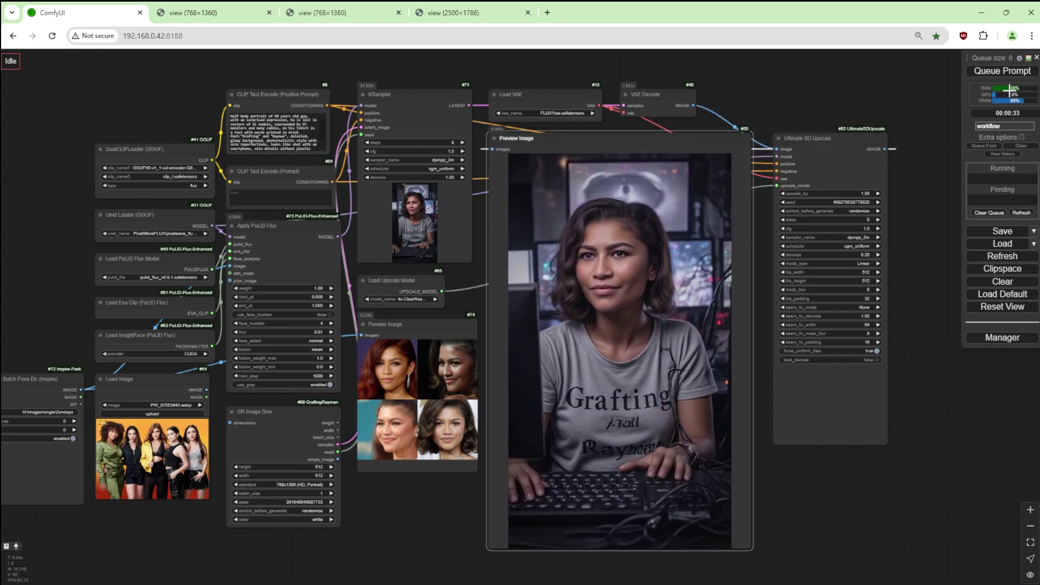
pyautogui.click(1012, 70)
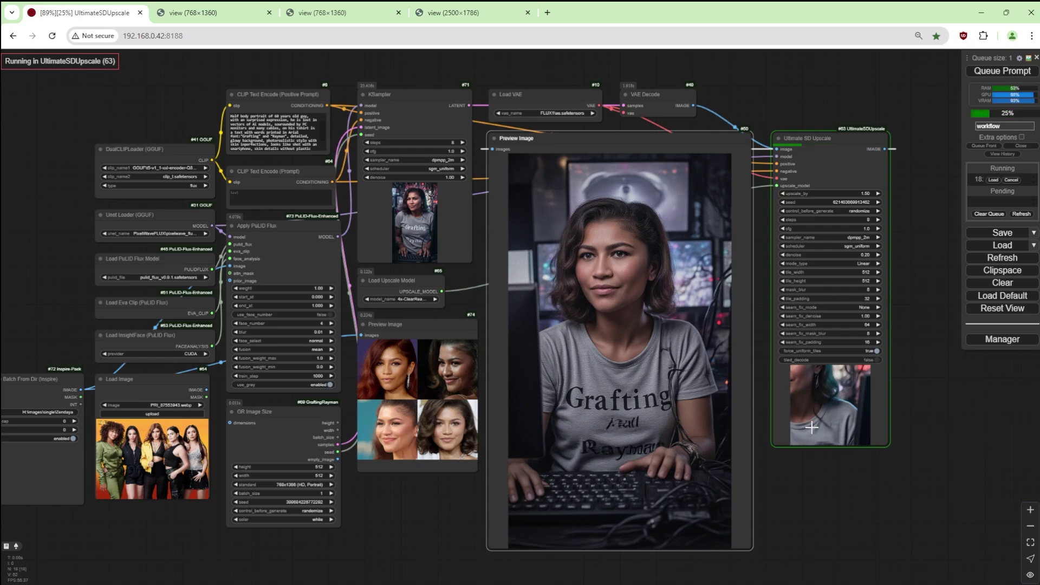
pyautogui.moveTo(840, 497); pyautogui.dragTo(862, 492)
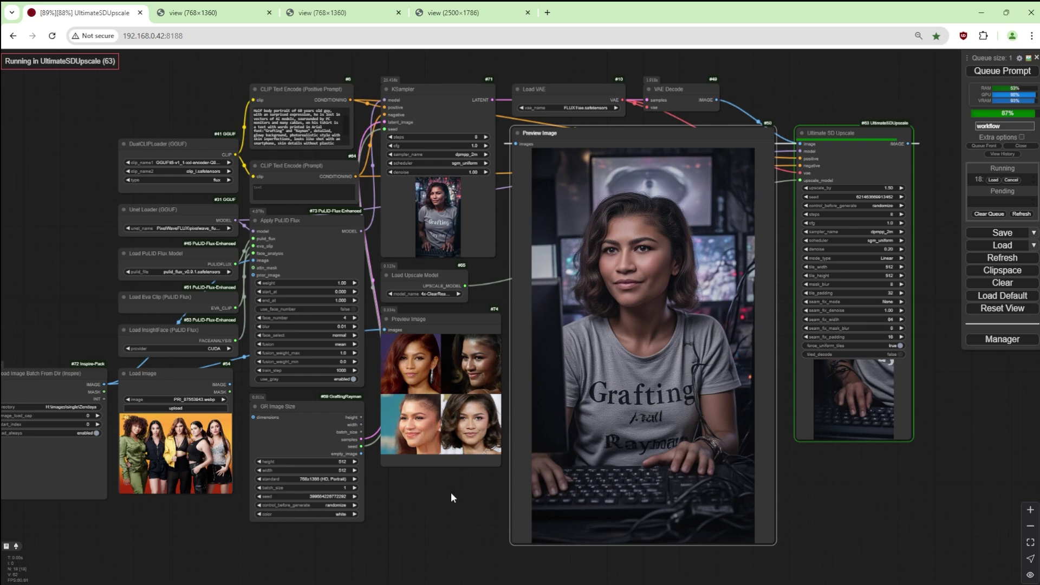
# Open the upscaled portrait from the large Preview Image node at full size and examine the face, shirt lettering and hands
pyautogui.rightClick(624, 233)
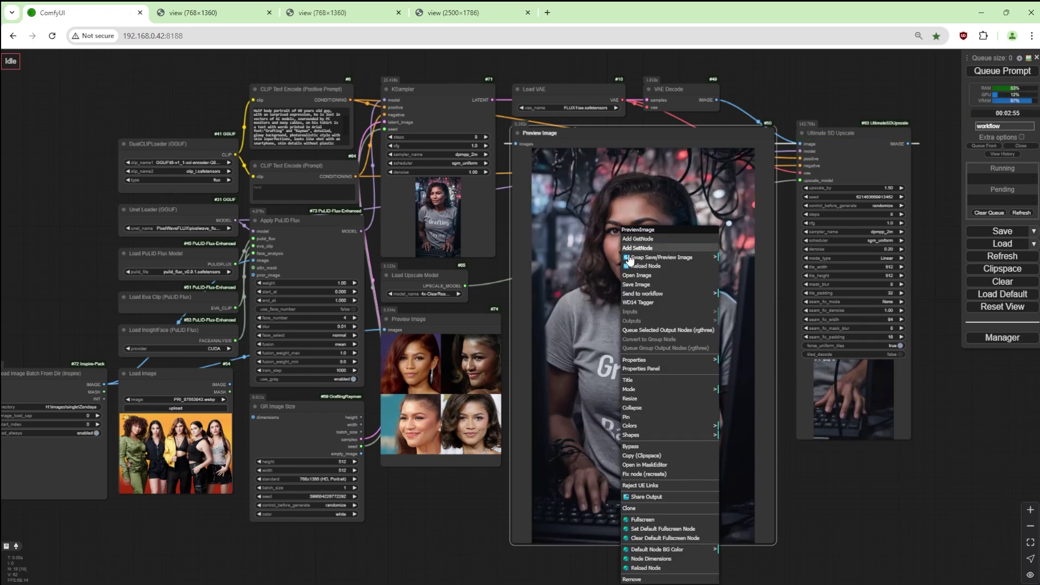
pyautogui.click(637, 275)
pyautogui.click(516, 226)
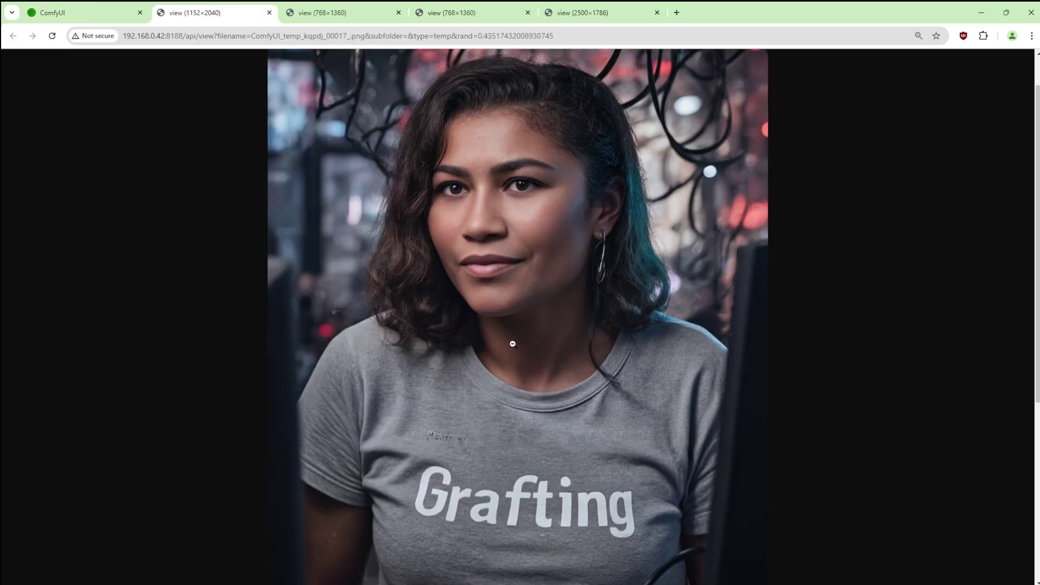
pyautogui.scroll(-5, 512, 344)
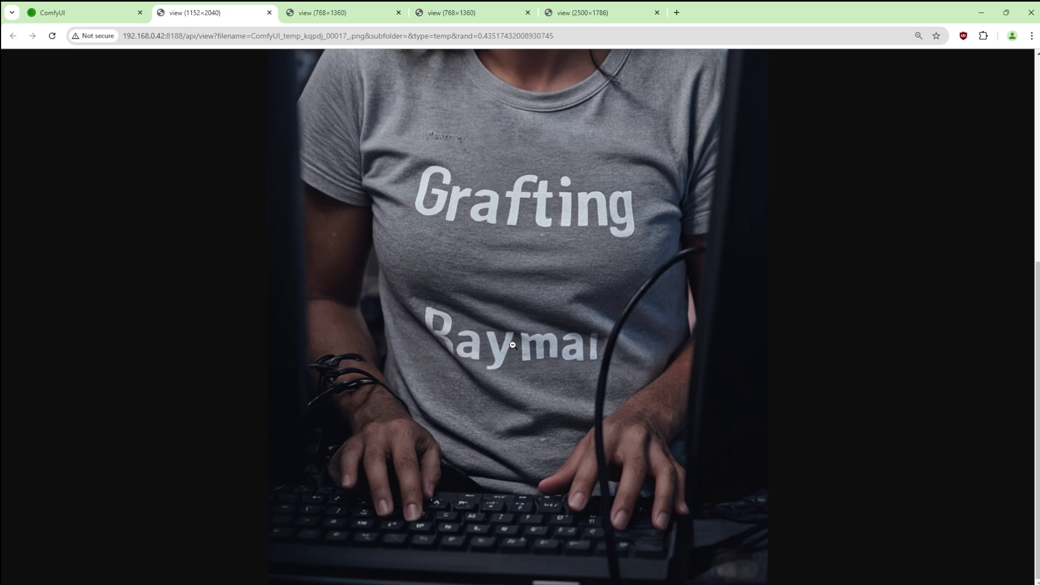
pyautogui.scroll(6, 512, 345)
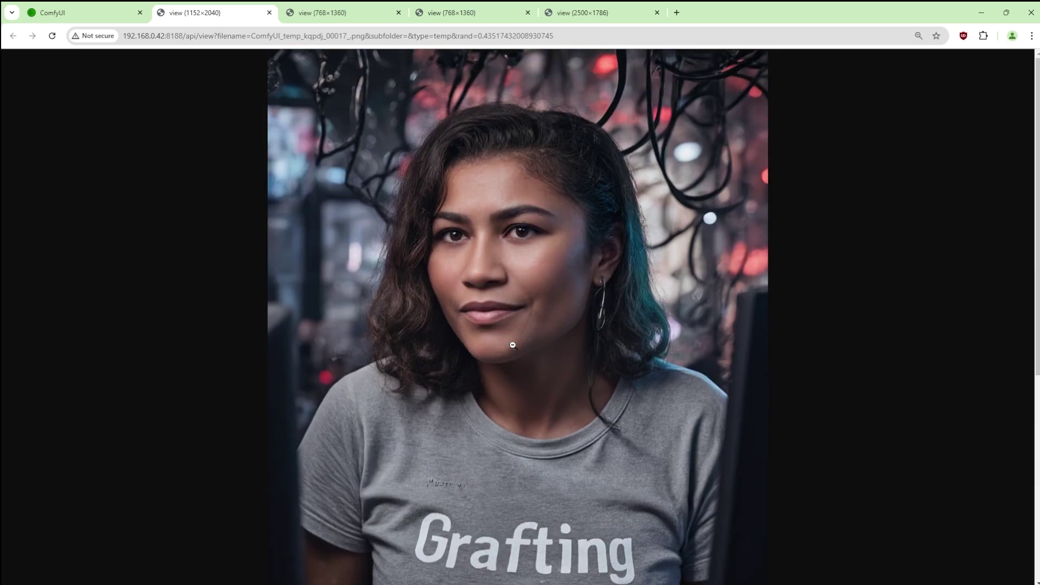